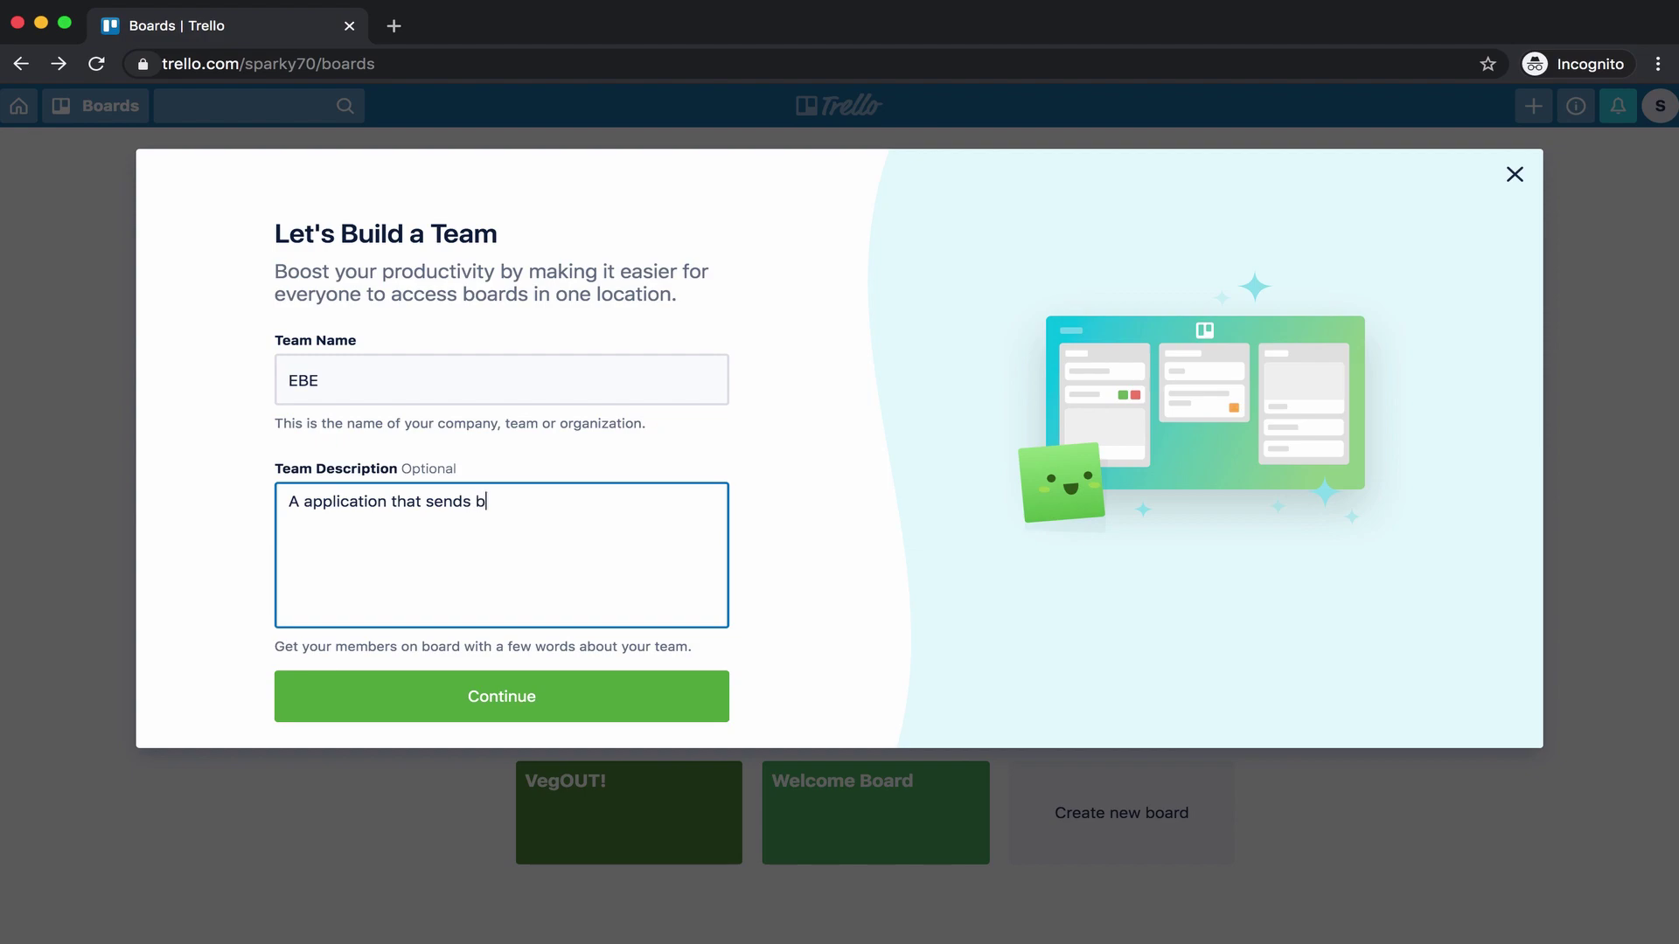
# Complete the team description as "A application that sends black people movies to the client" and create the team without inviting members.
pyautogui.write('people movies to the cloen')
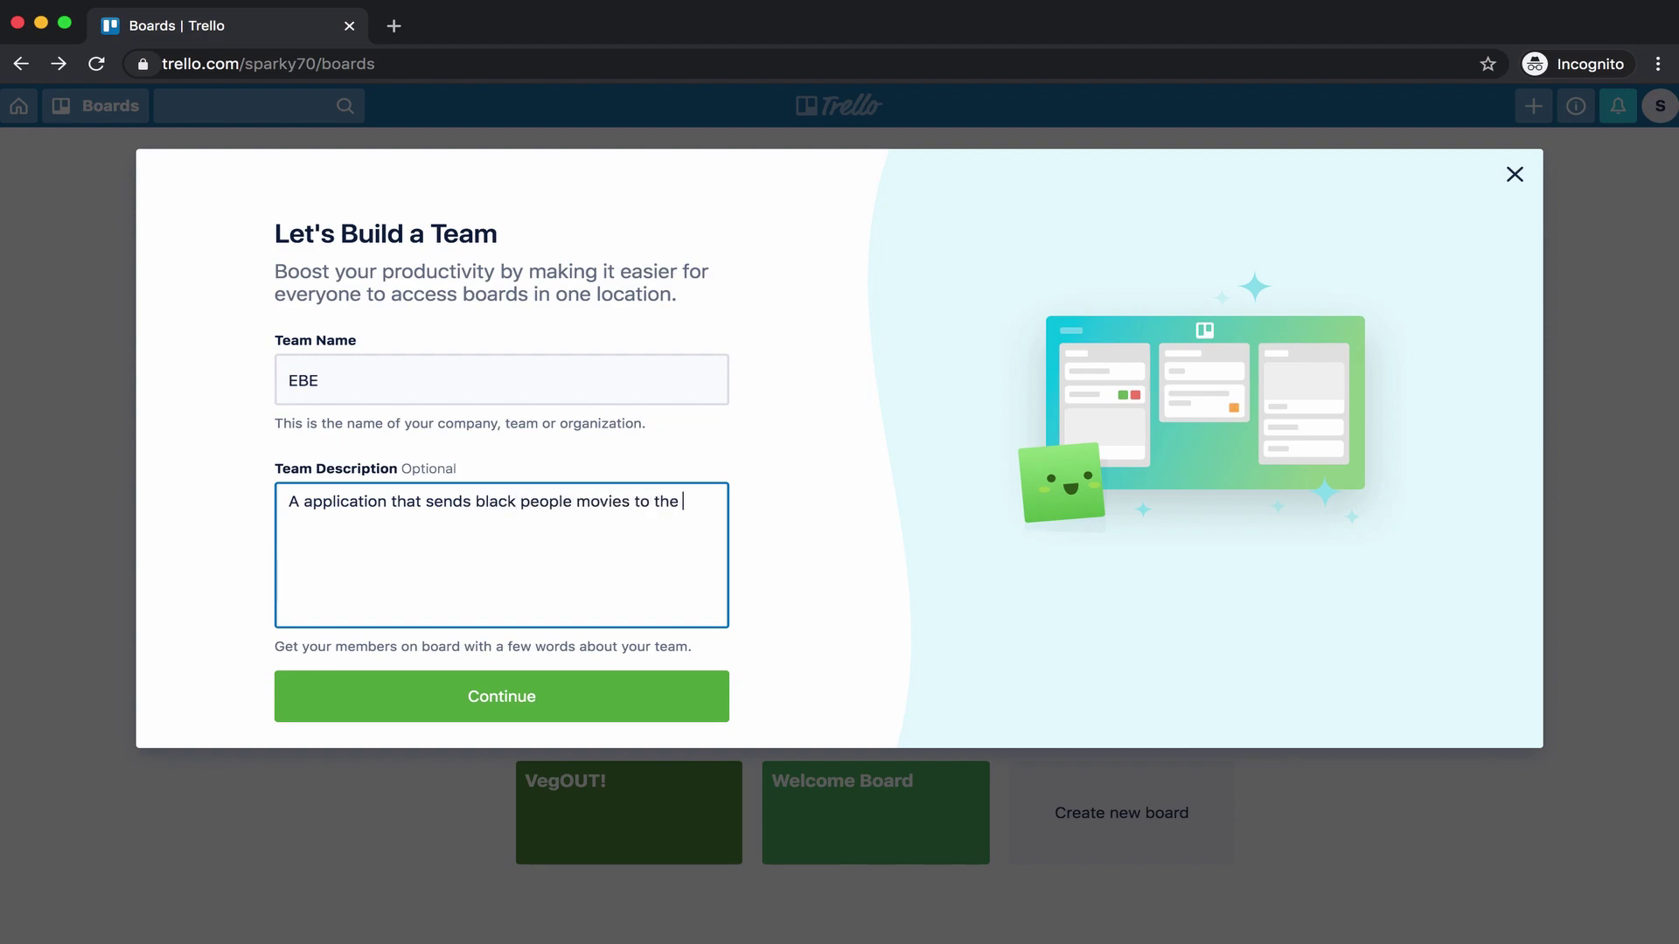
pyautogui.press('BackSpace')
pyautogui.press('BackSpace')
pyautogui.press('BackSpace')
pyautogui.write('ient')
pyautogui.moveTo(277, 473); pyautogui.dragTo(434, 470)
pyautogui.moveTo(281, 501); pyautogui.dragTo(400, 543)
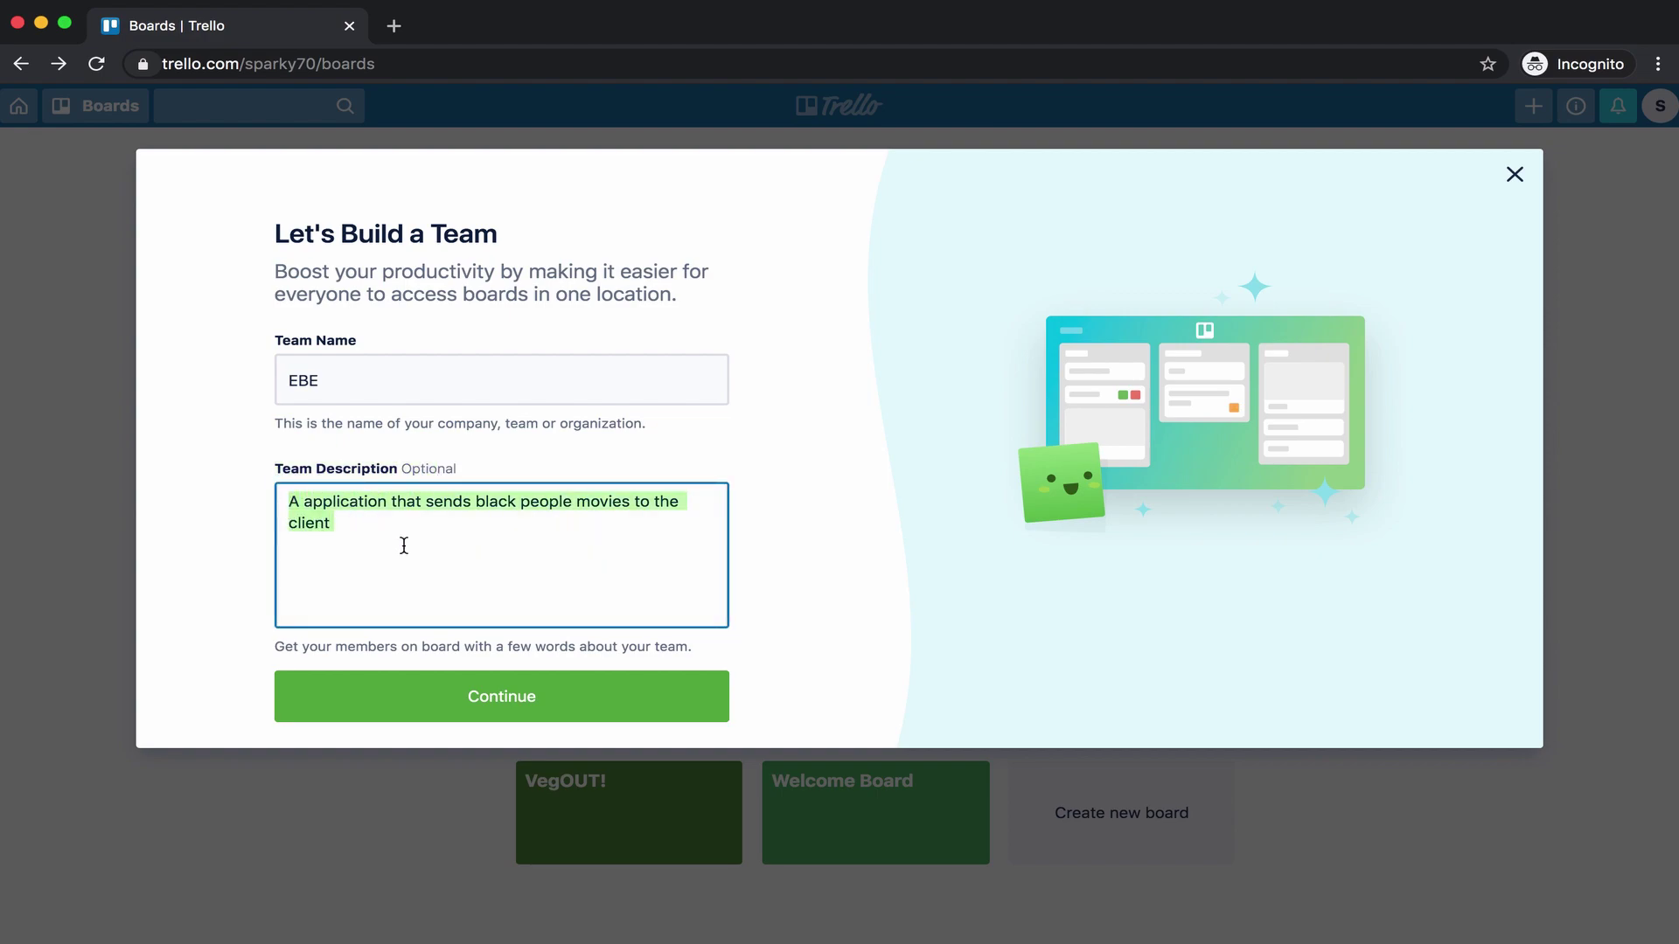
pyautogui.click(463, 698)
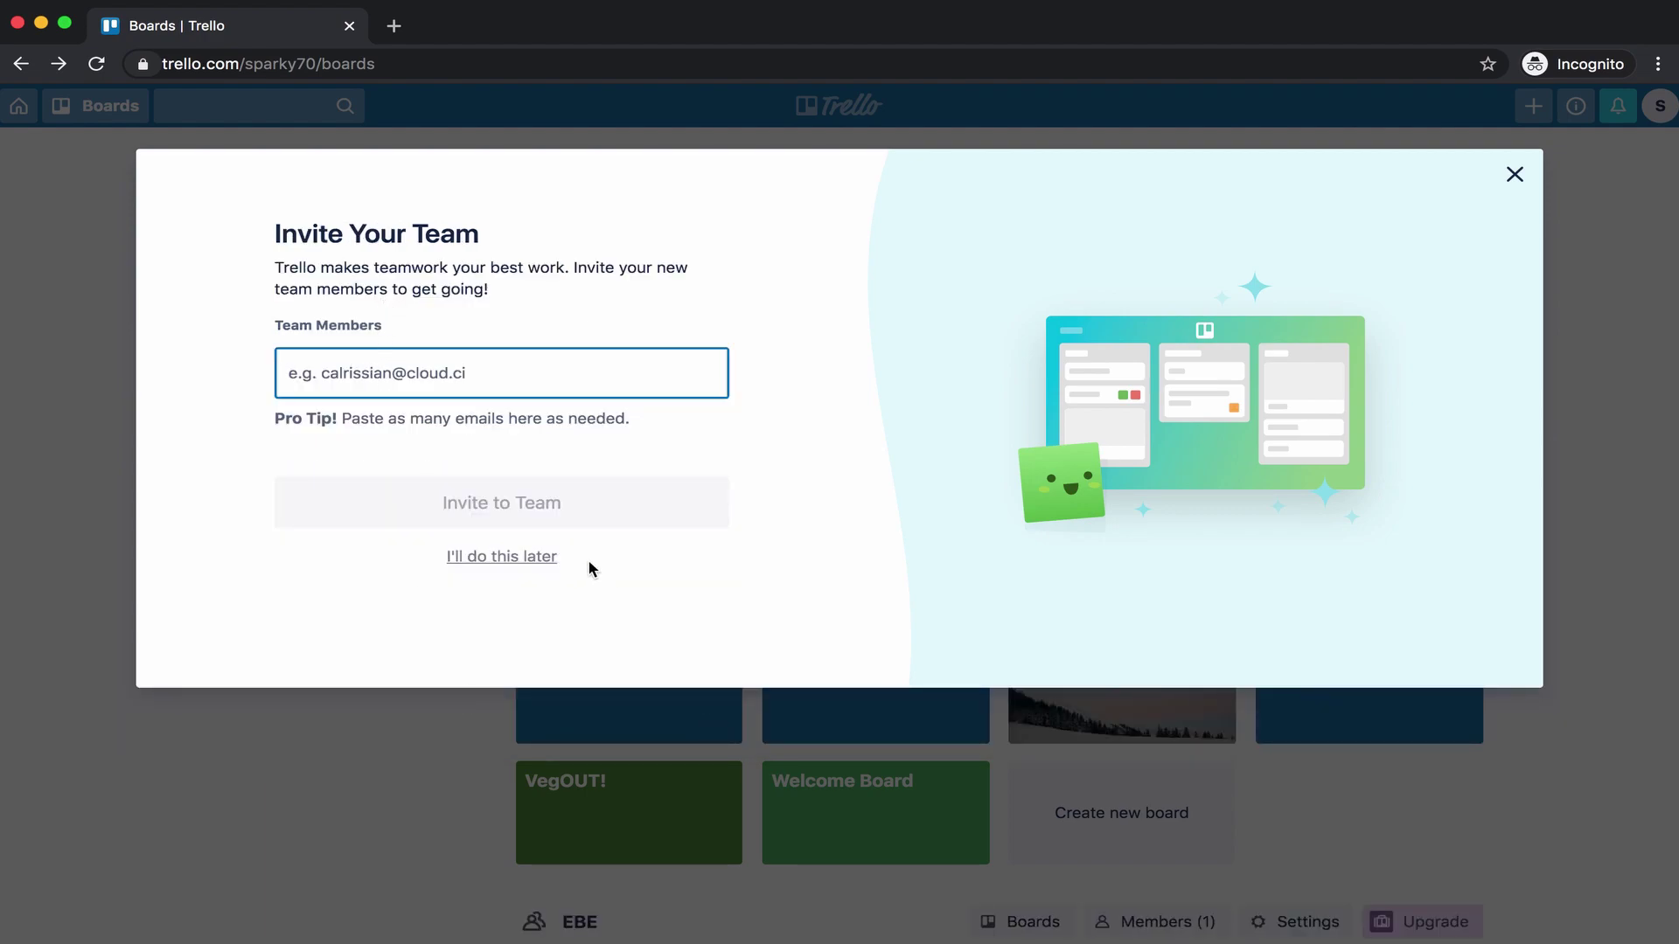
pyautogui.click(527, 558)
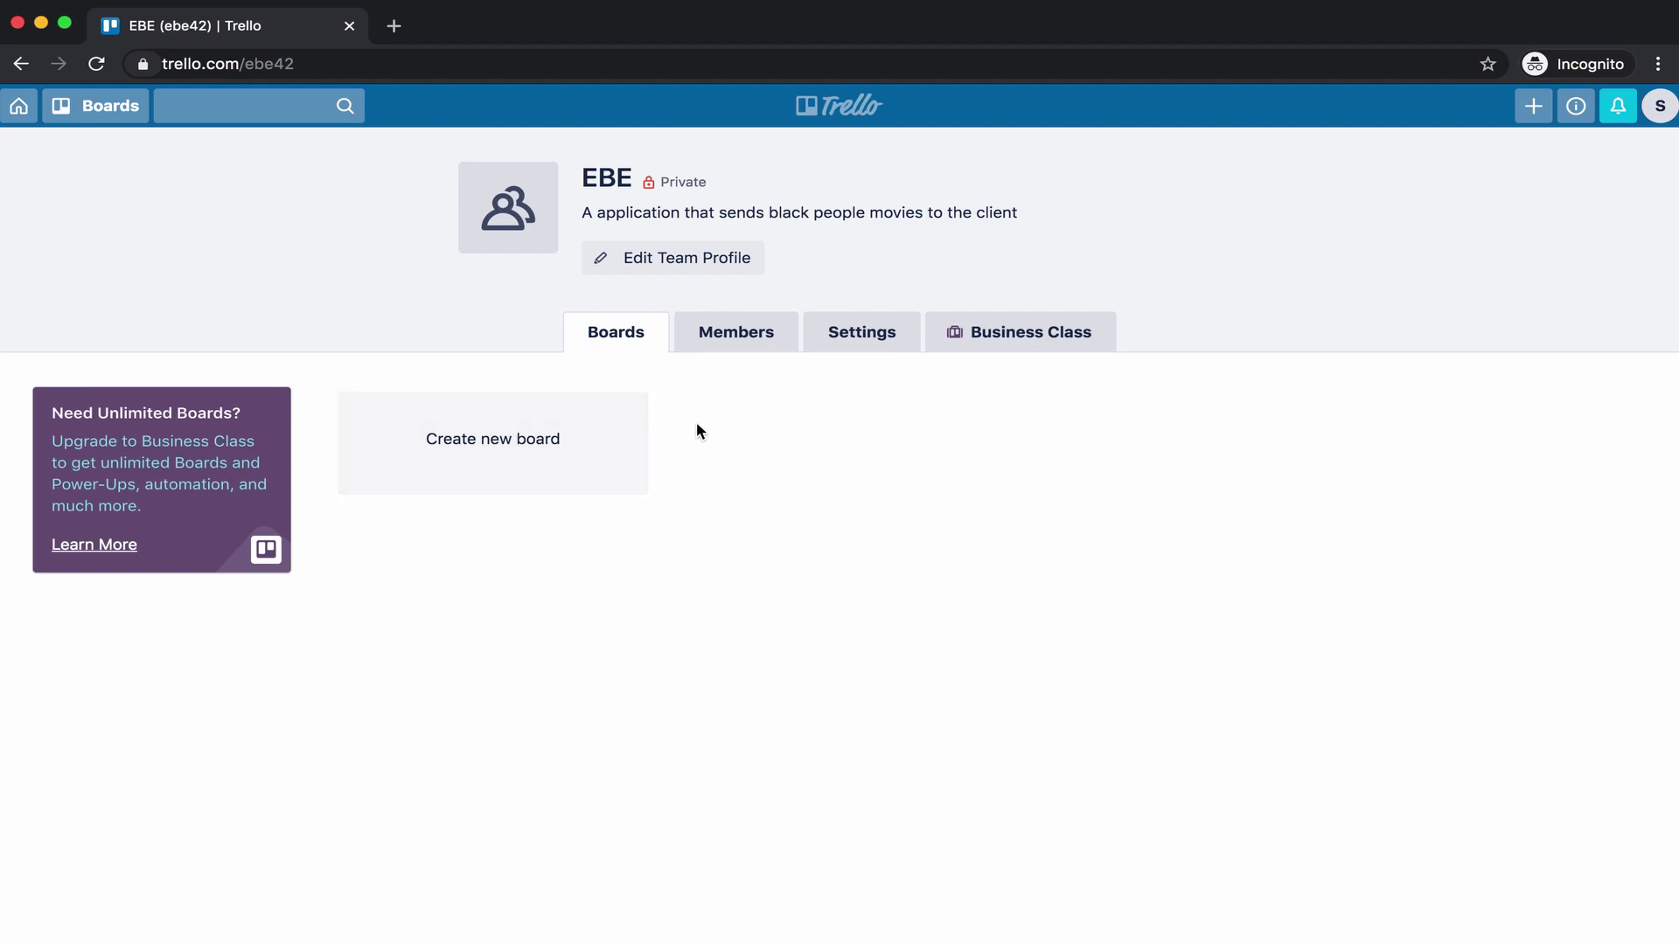
# Create a new board titled "Backlog" in the EBE team.
pyautogui.click(532, 454)
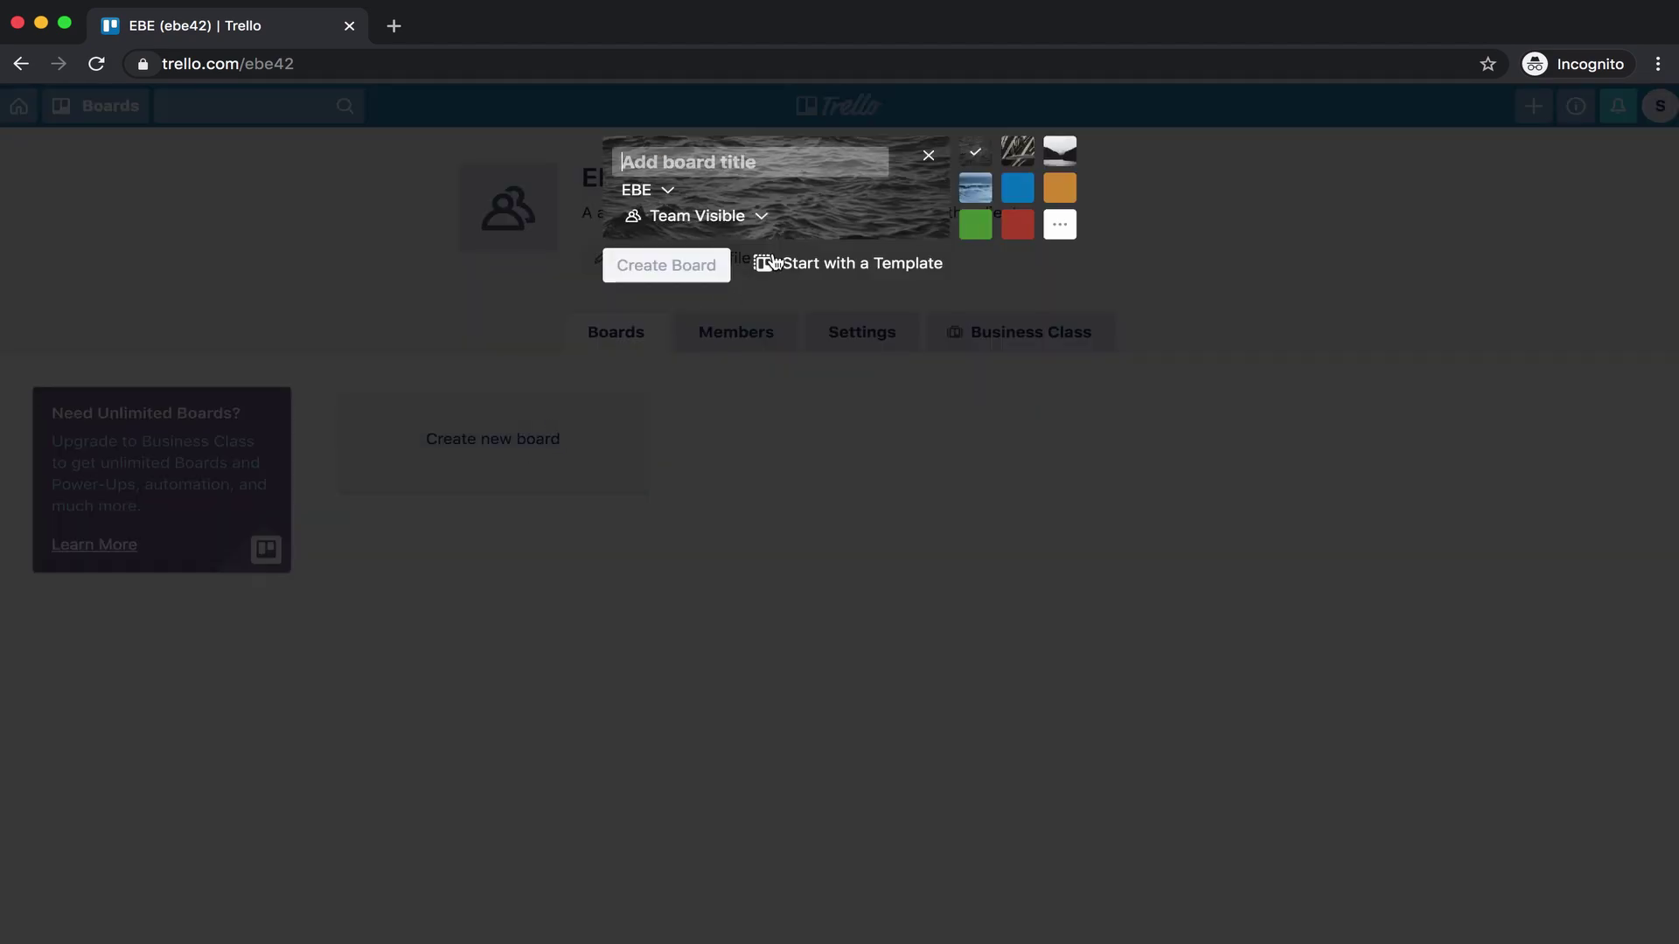
pyautogui.write('Backlog')
pyautogui.press('Return')
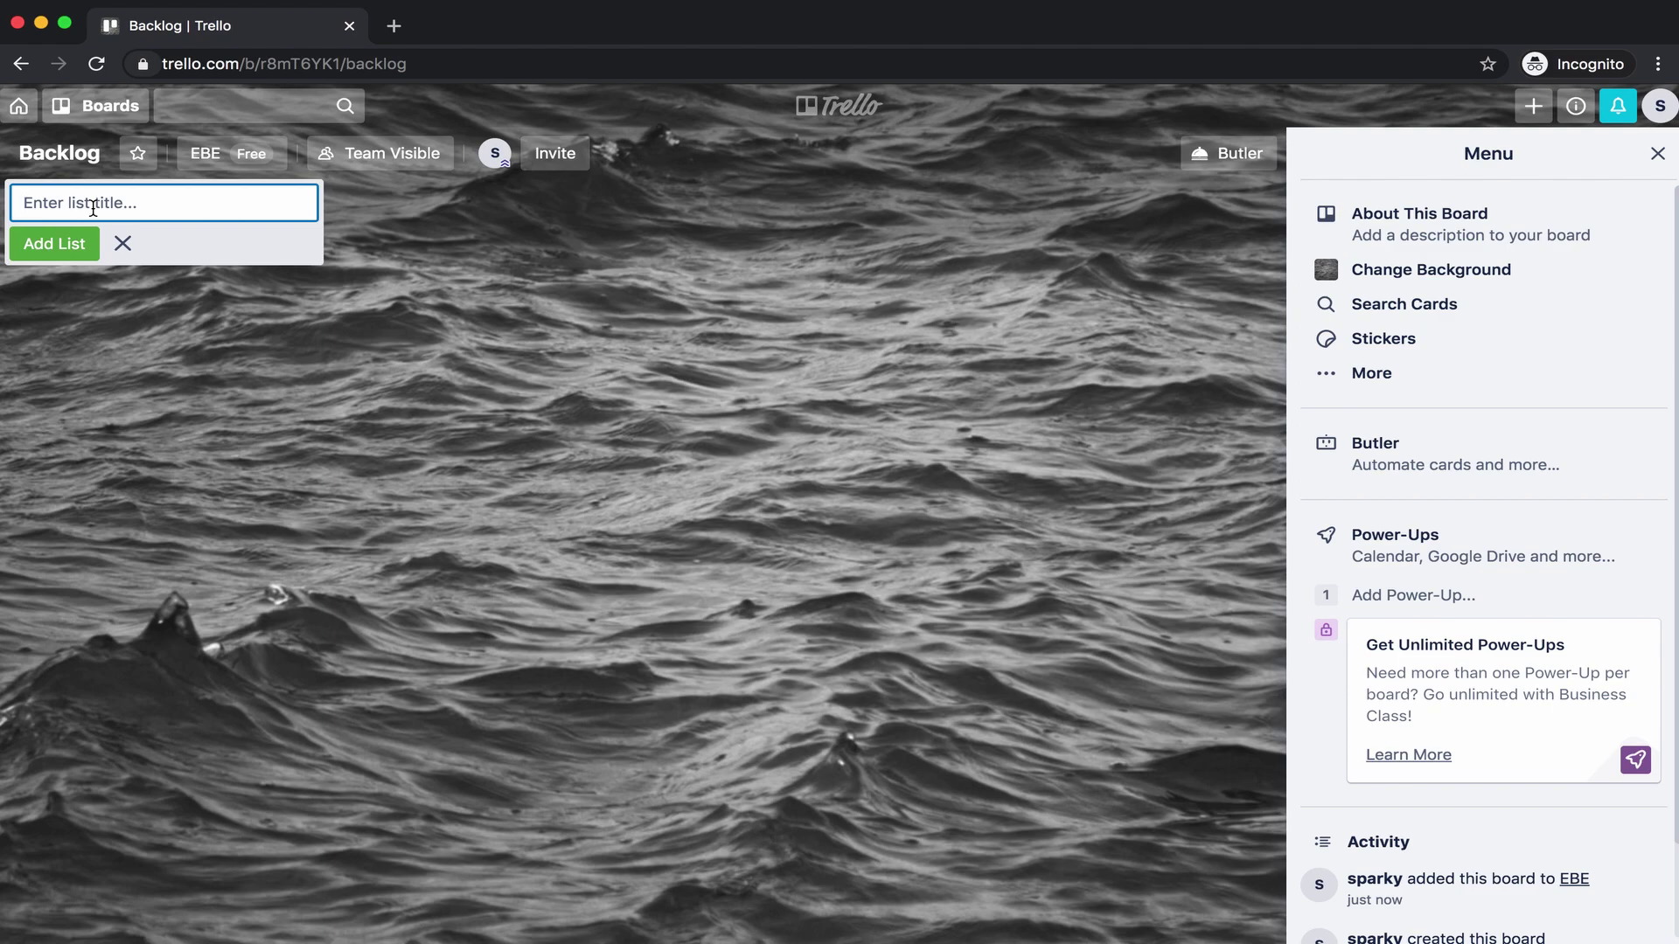
# Add a list titled "user stories" to the Backlog board.
pyautogui.write('user stoire')
pyautogui.write('s')
pyautogui.press('BackSpace')
pyautogui.press('BackSpace')
pyautogui.press('BackSpace')
pyautogui.press('BackSpace')
pyautogui.write('ries')
pyautogui.press('Return')
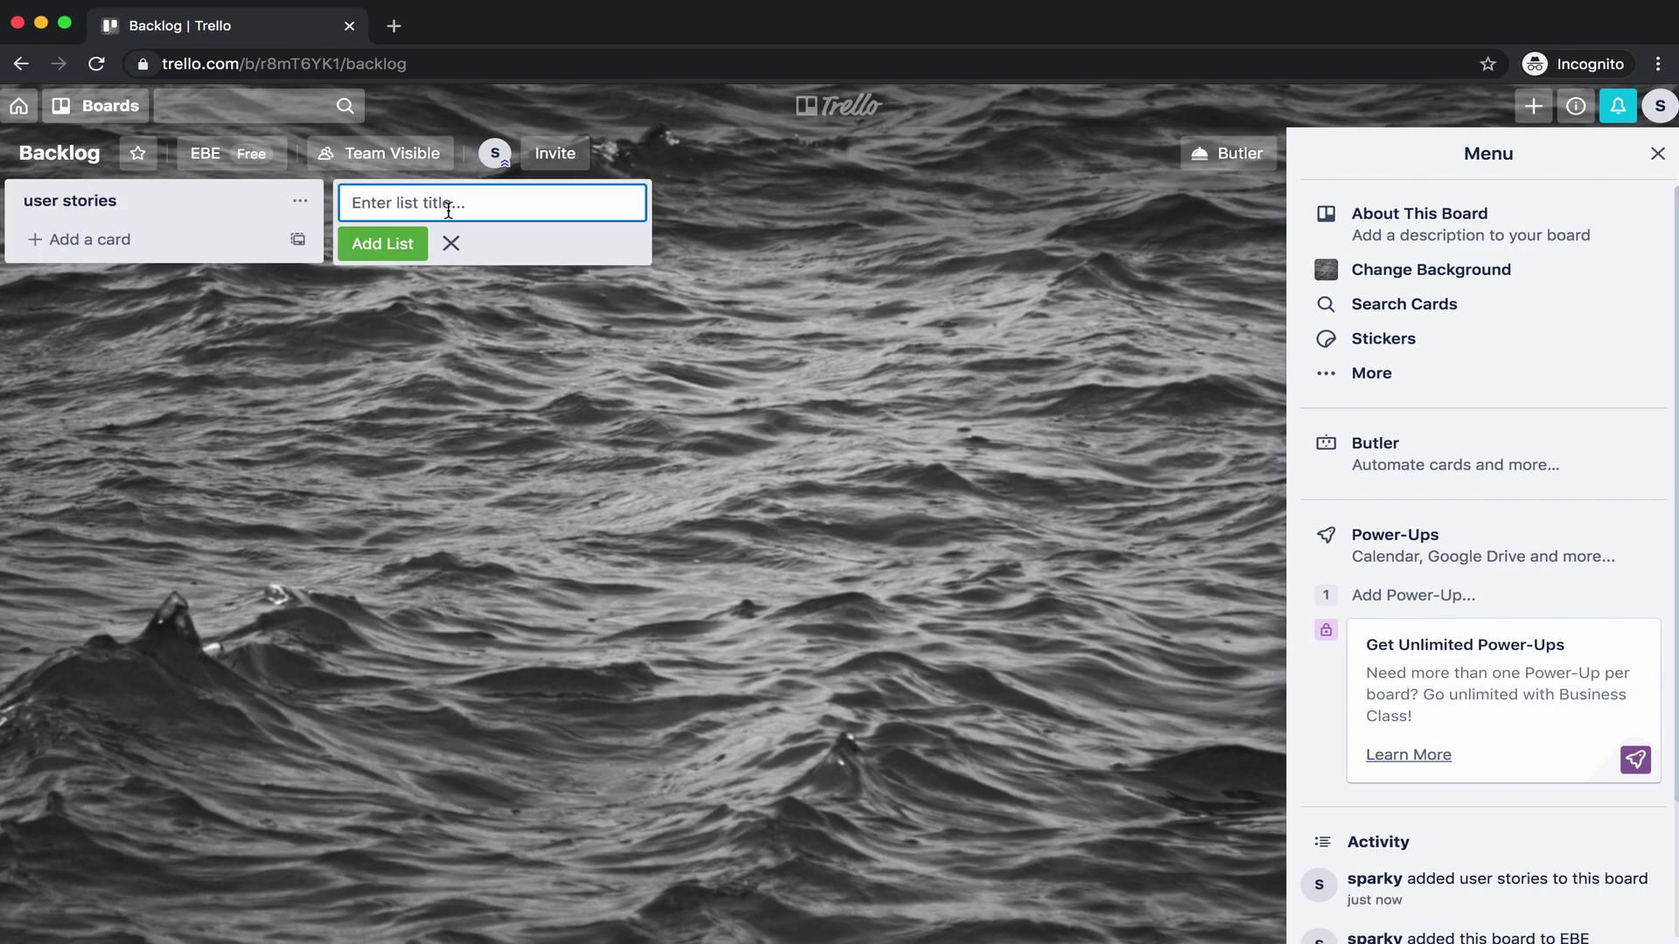
# Add two more lists to the board, titled "chores" and "completed tasks".
pyautogui.write('chores')
pyautogui.press('Return')
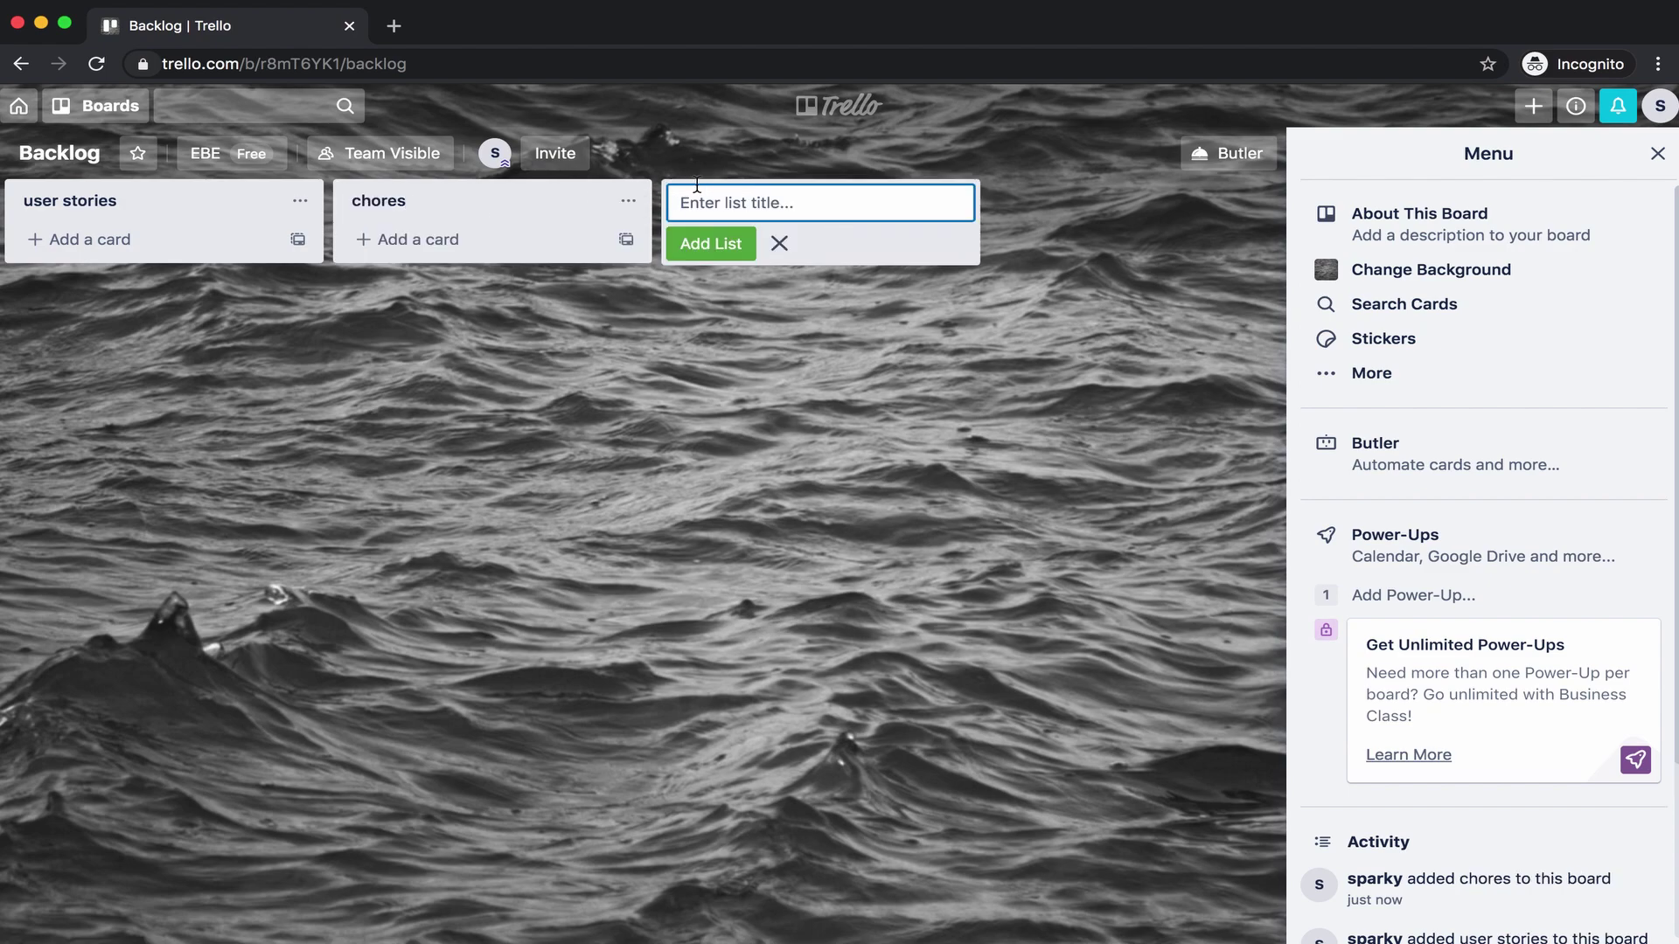
pyautogui.write('completed tasks')
pyautogui.press('Return')
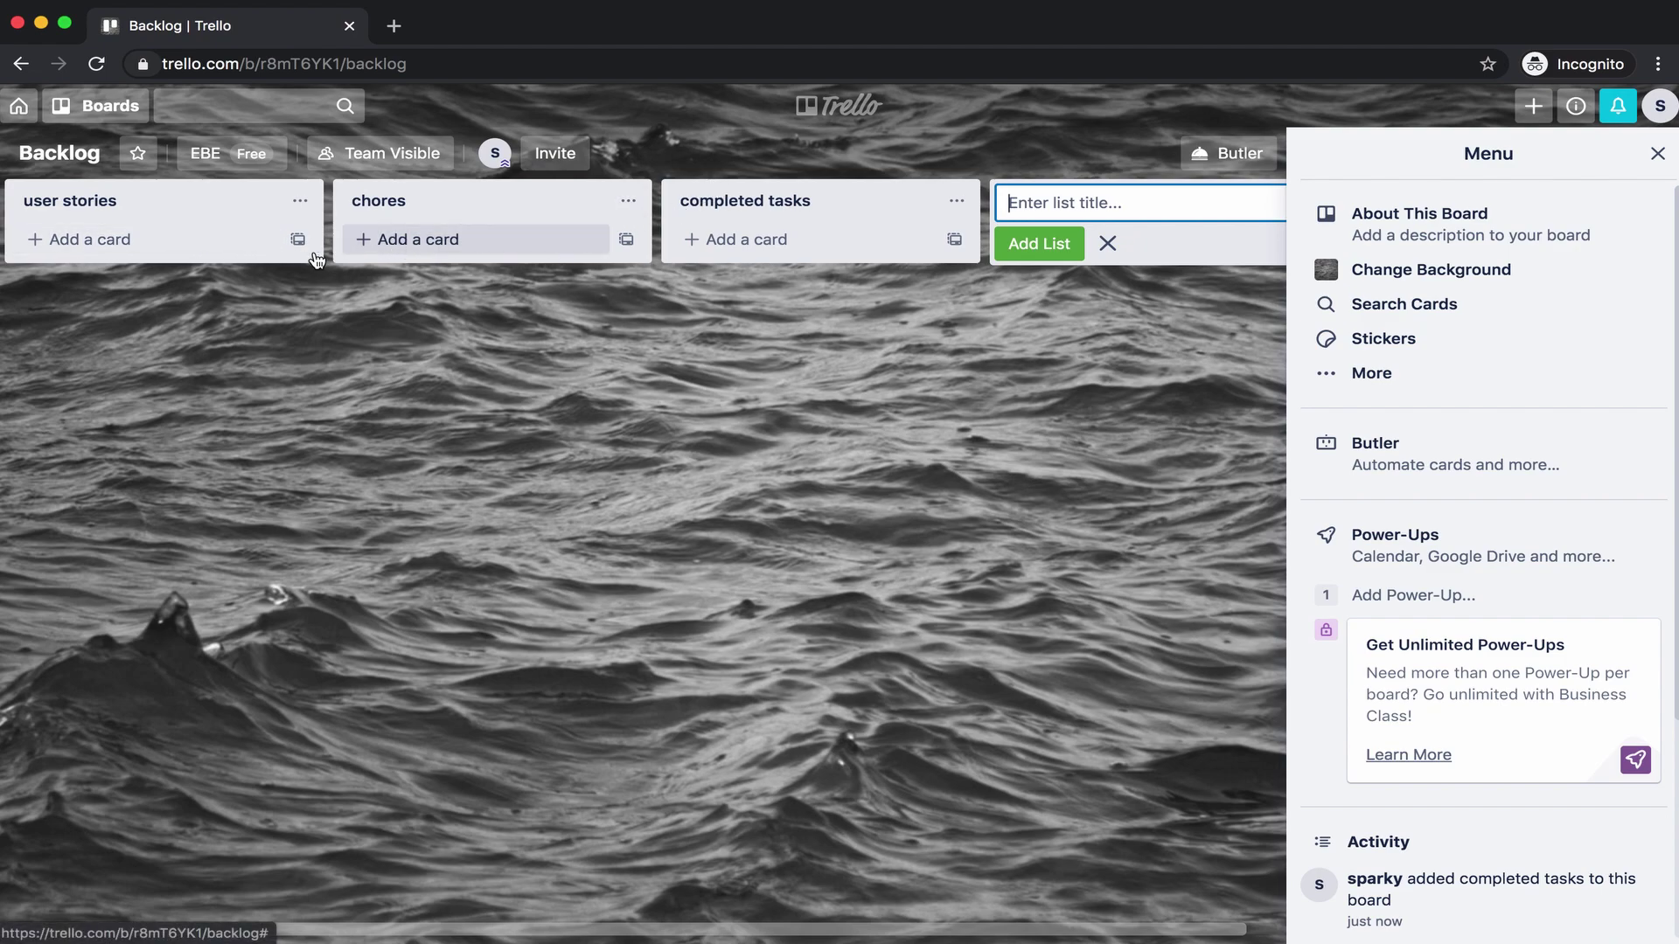
# Start a new card in the user stories list.
pyautogui.click(183, 253)
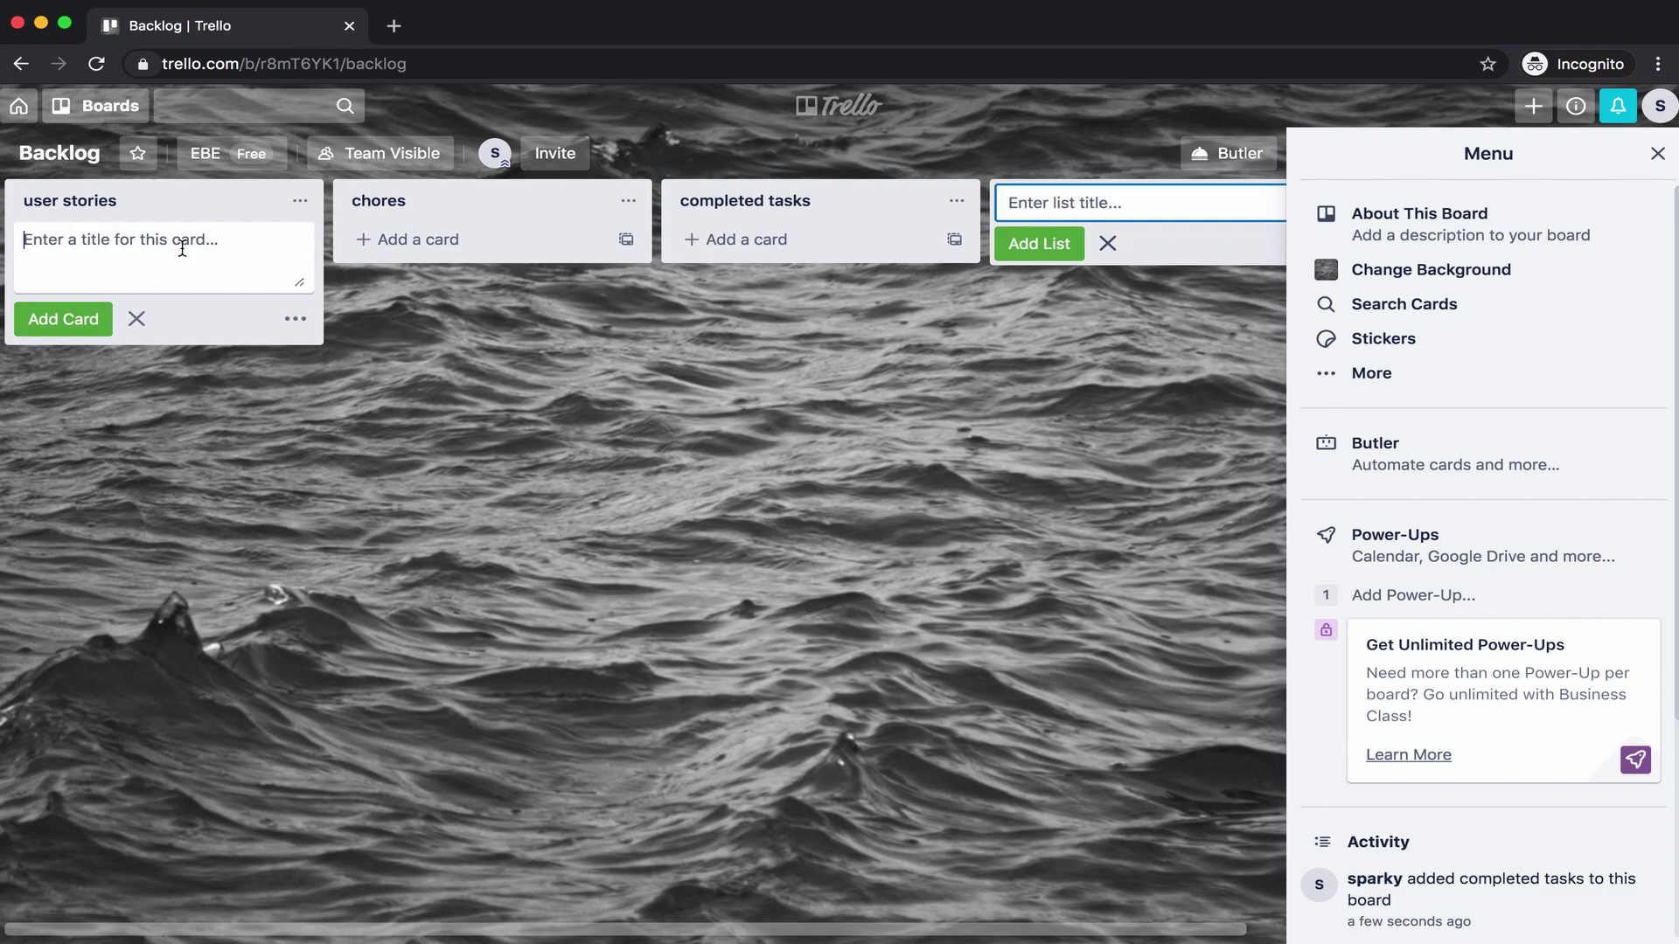
pyautogui.write('input a ')
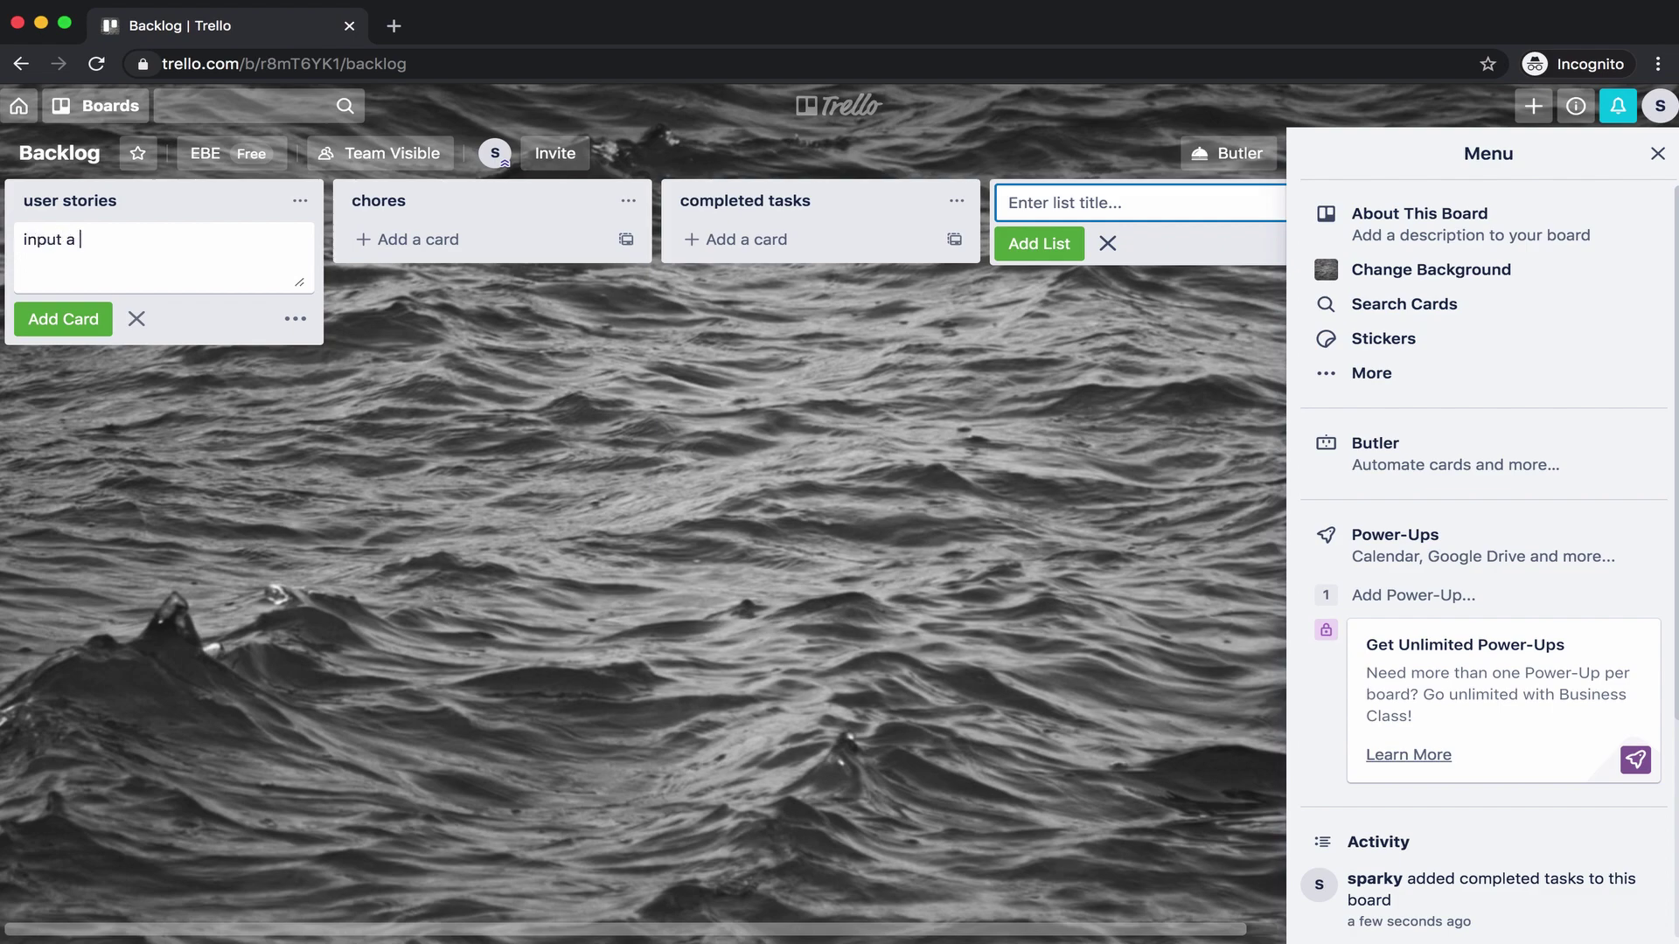
pyautogui.write('genre to')
pyautogui.press('super+a')
pyautogui.press('BackSpace')
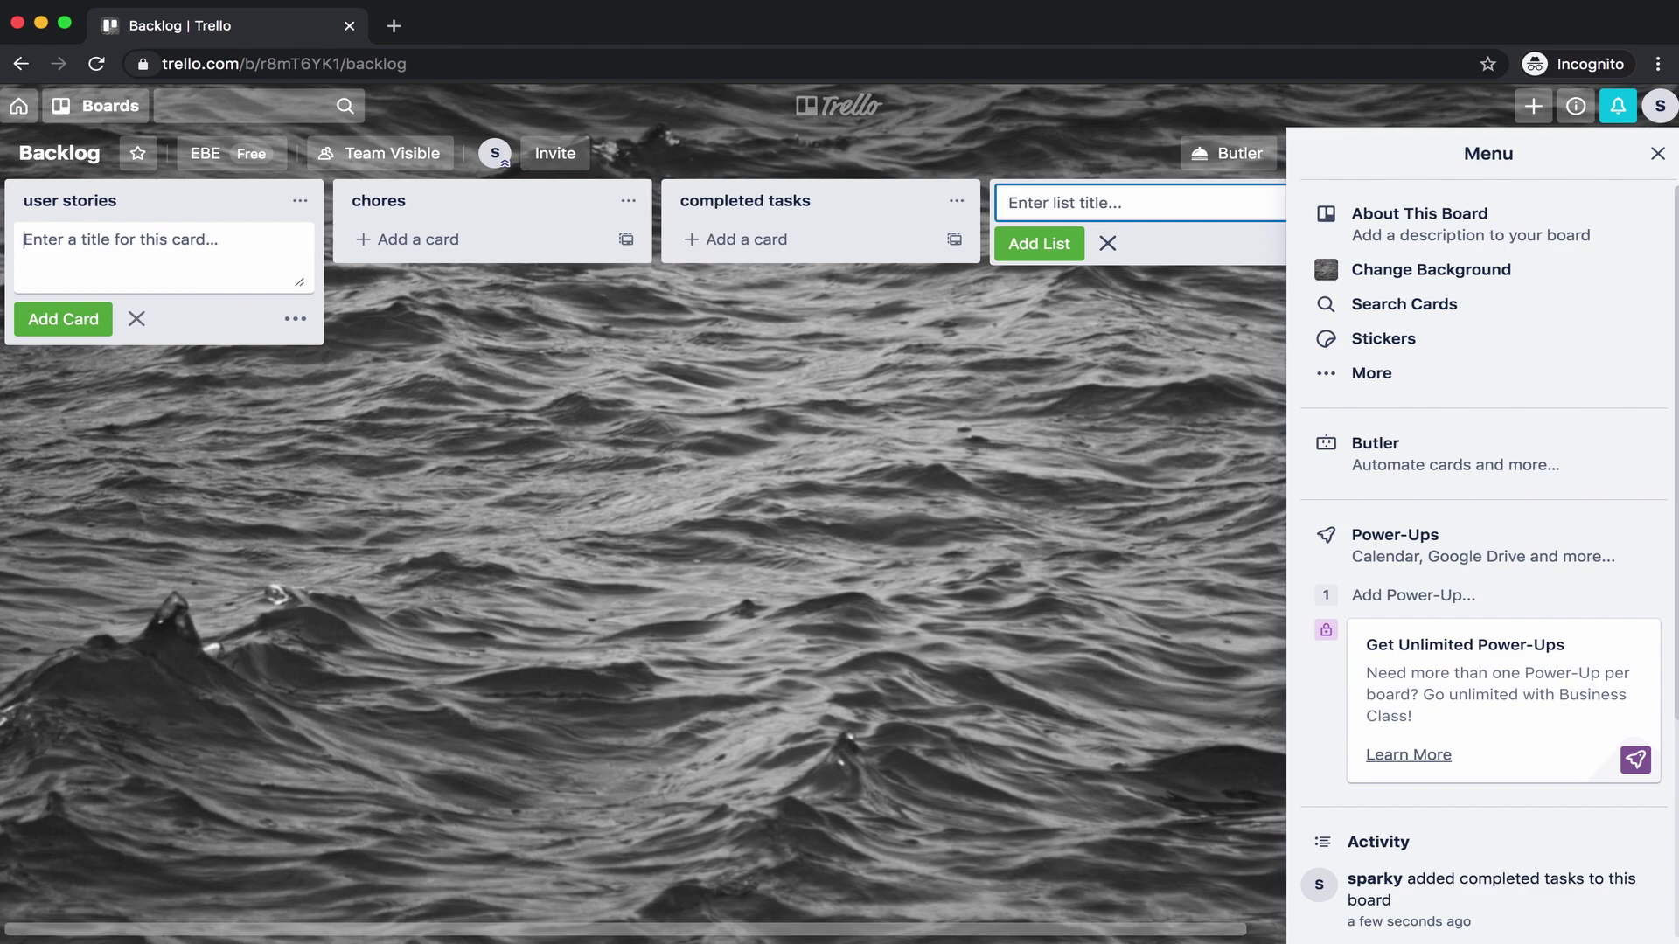
# Title the user stories card "A user is able input genres to the search bar and get back black people movies" and add it.
pyautogui.write('A user ')
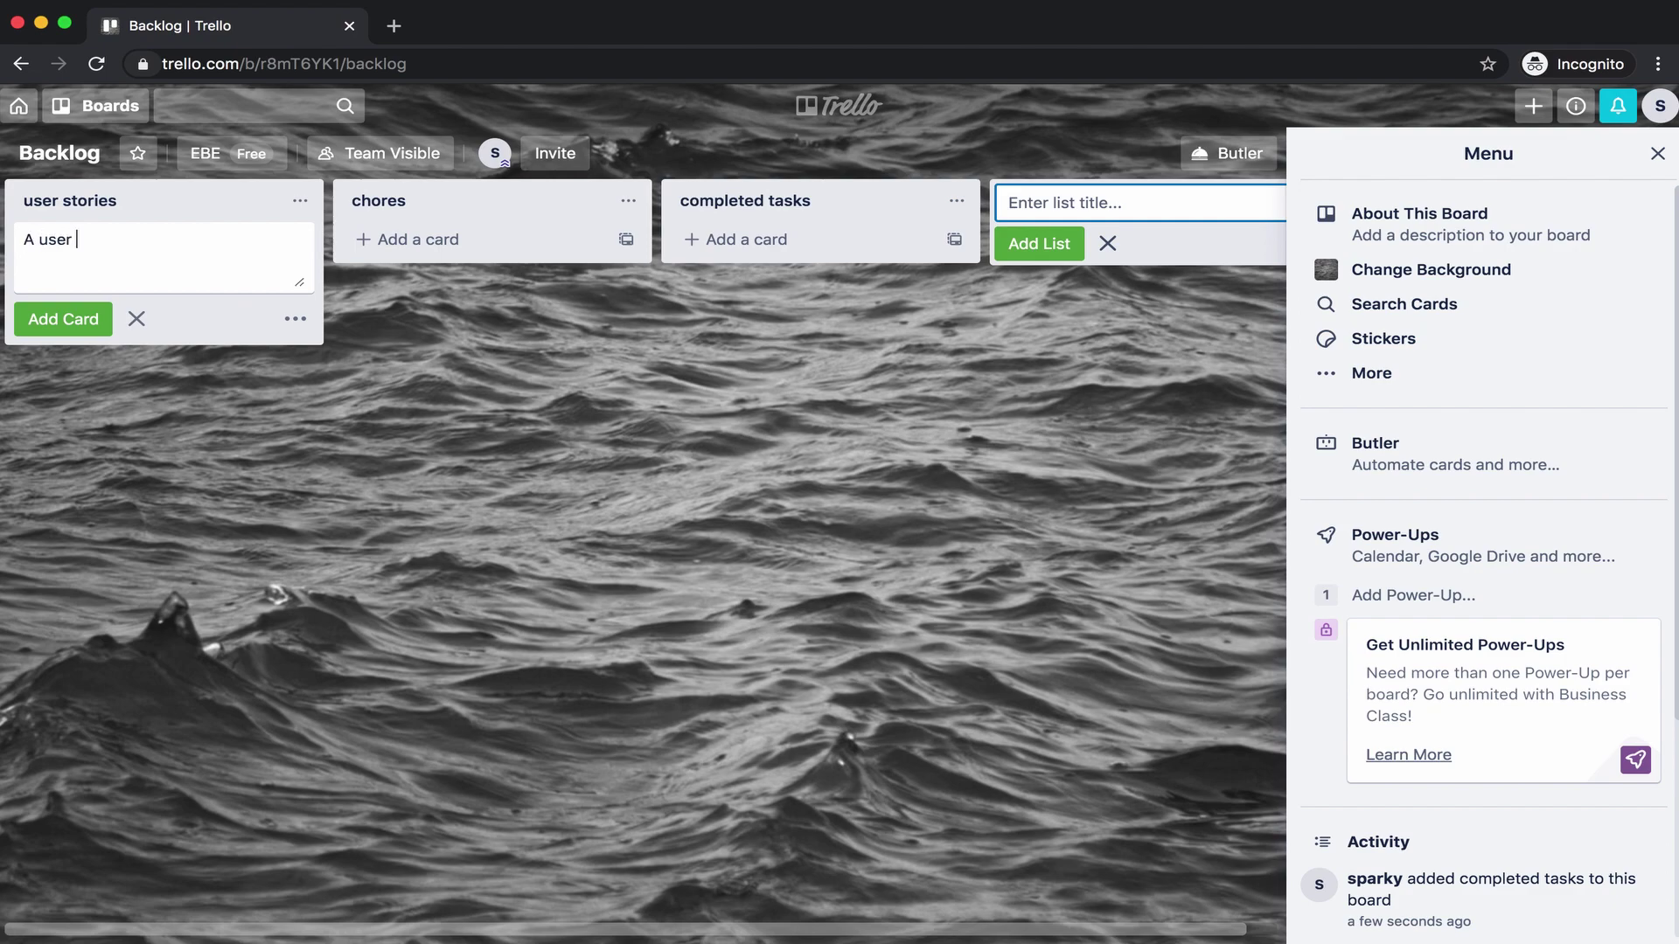
pyautogui.write('is able input genres to the ')
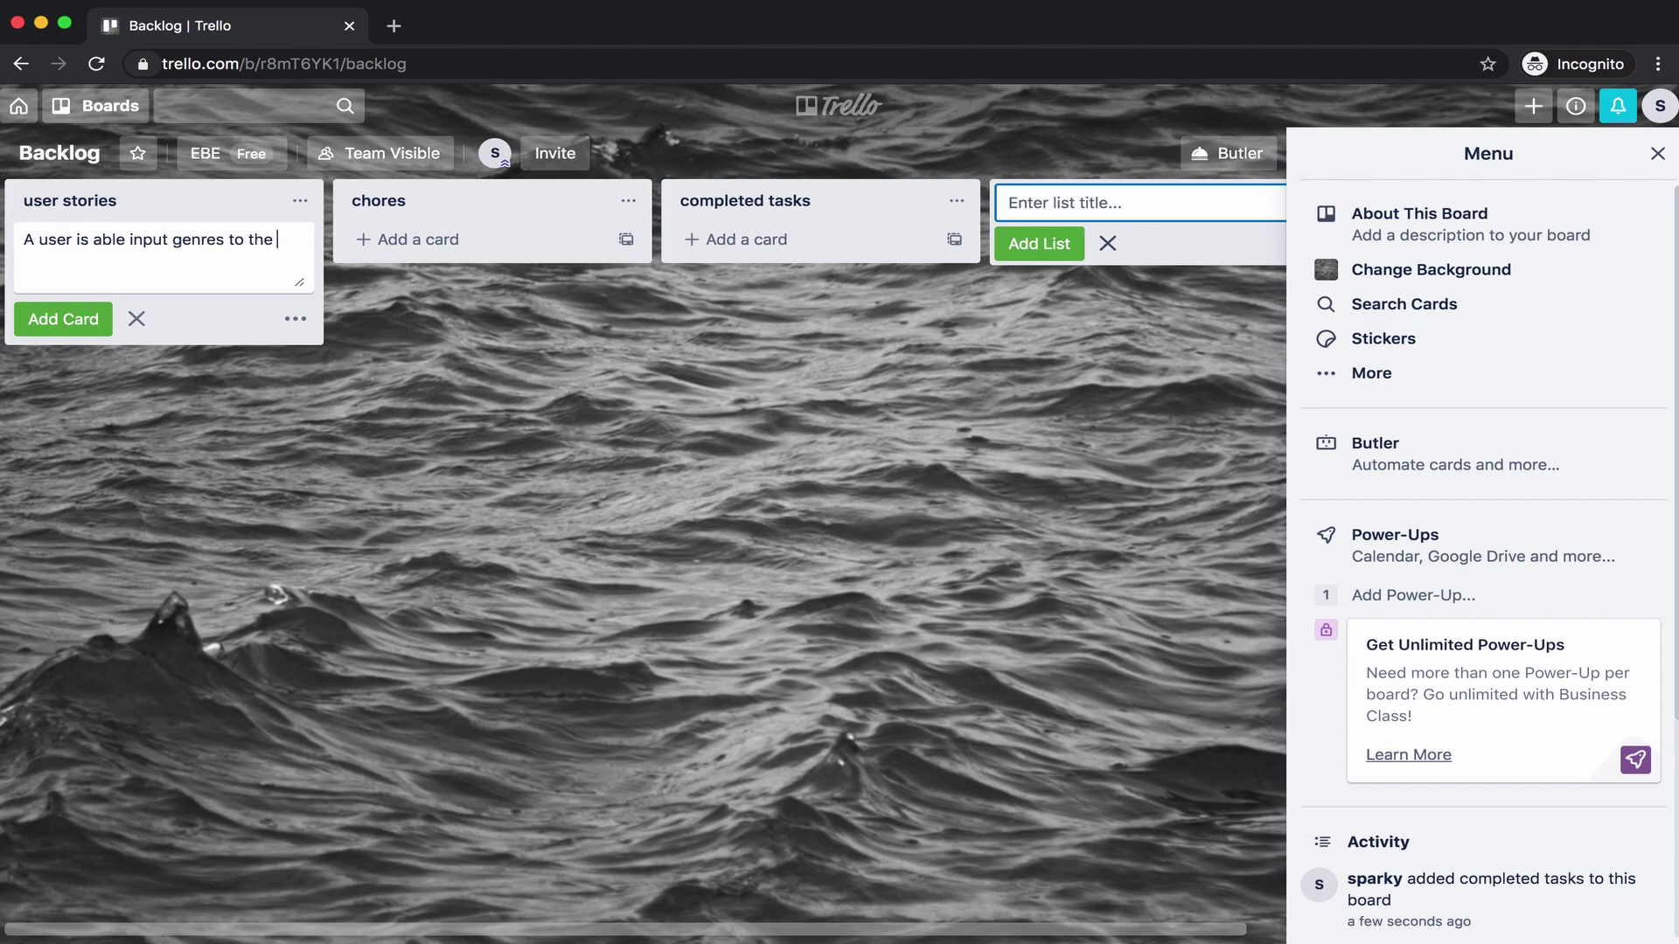
pyautogui.write('search ba')
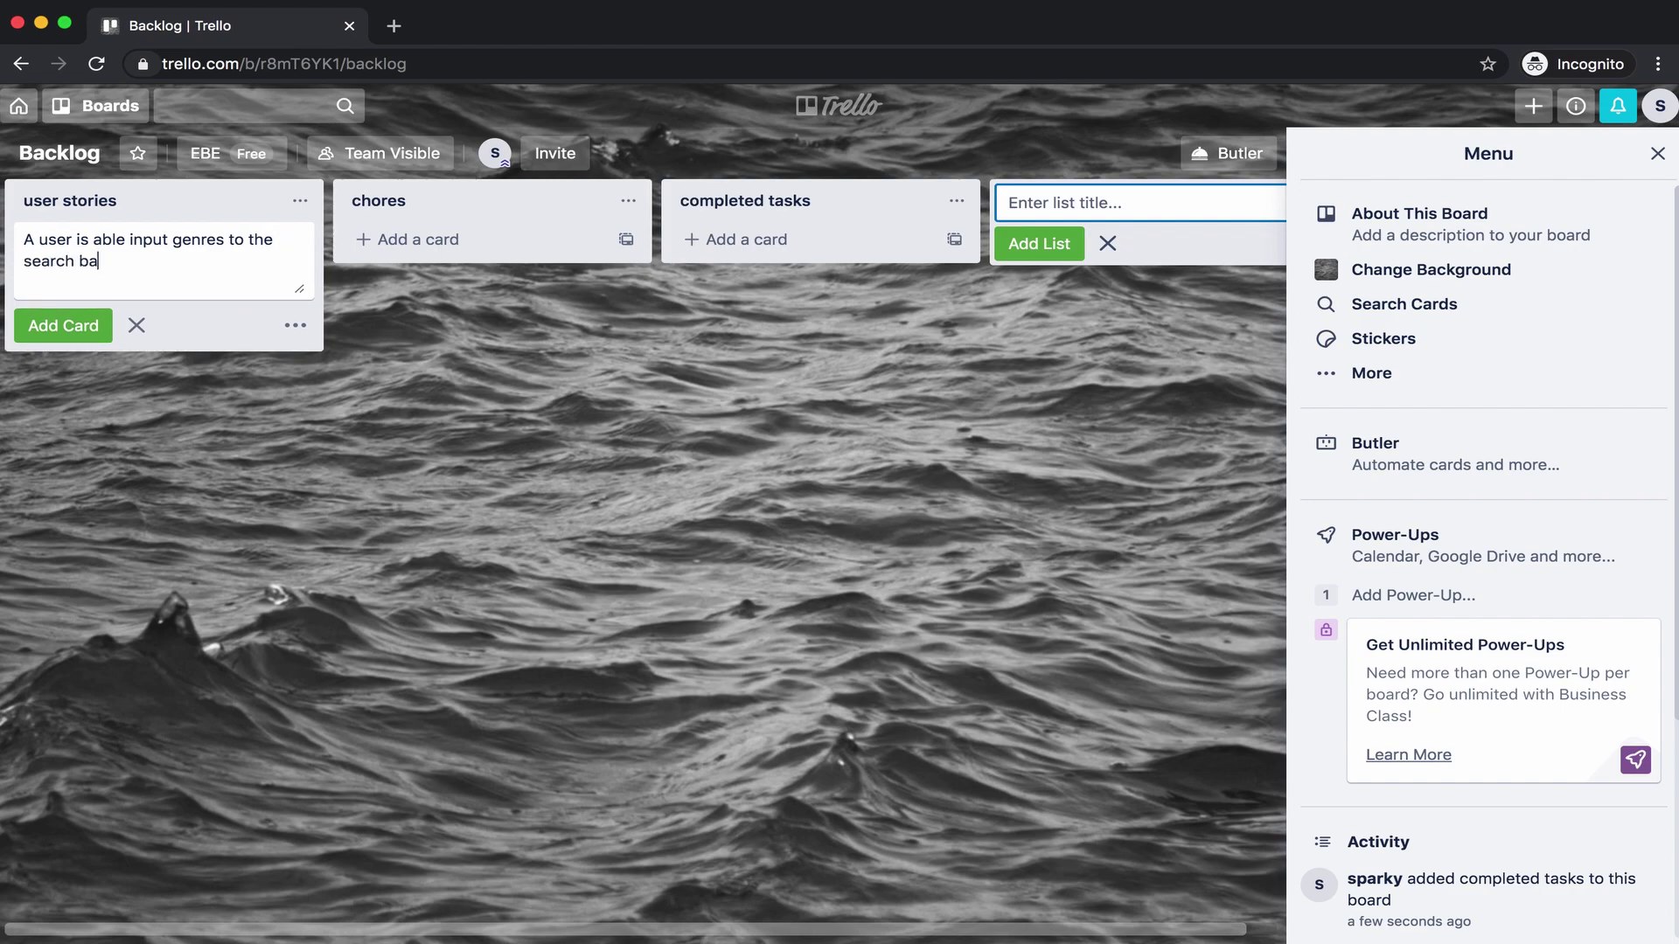
pyautogui.write('r and get back black people movies')
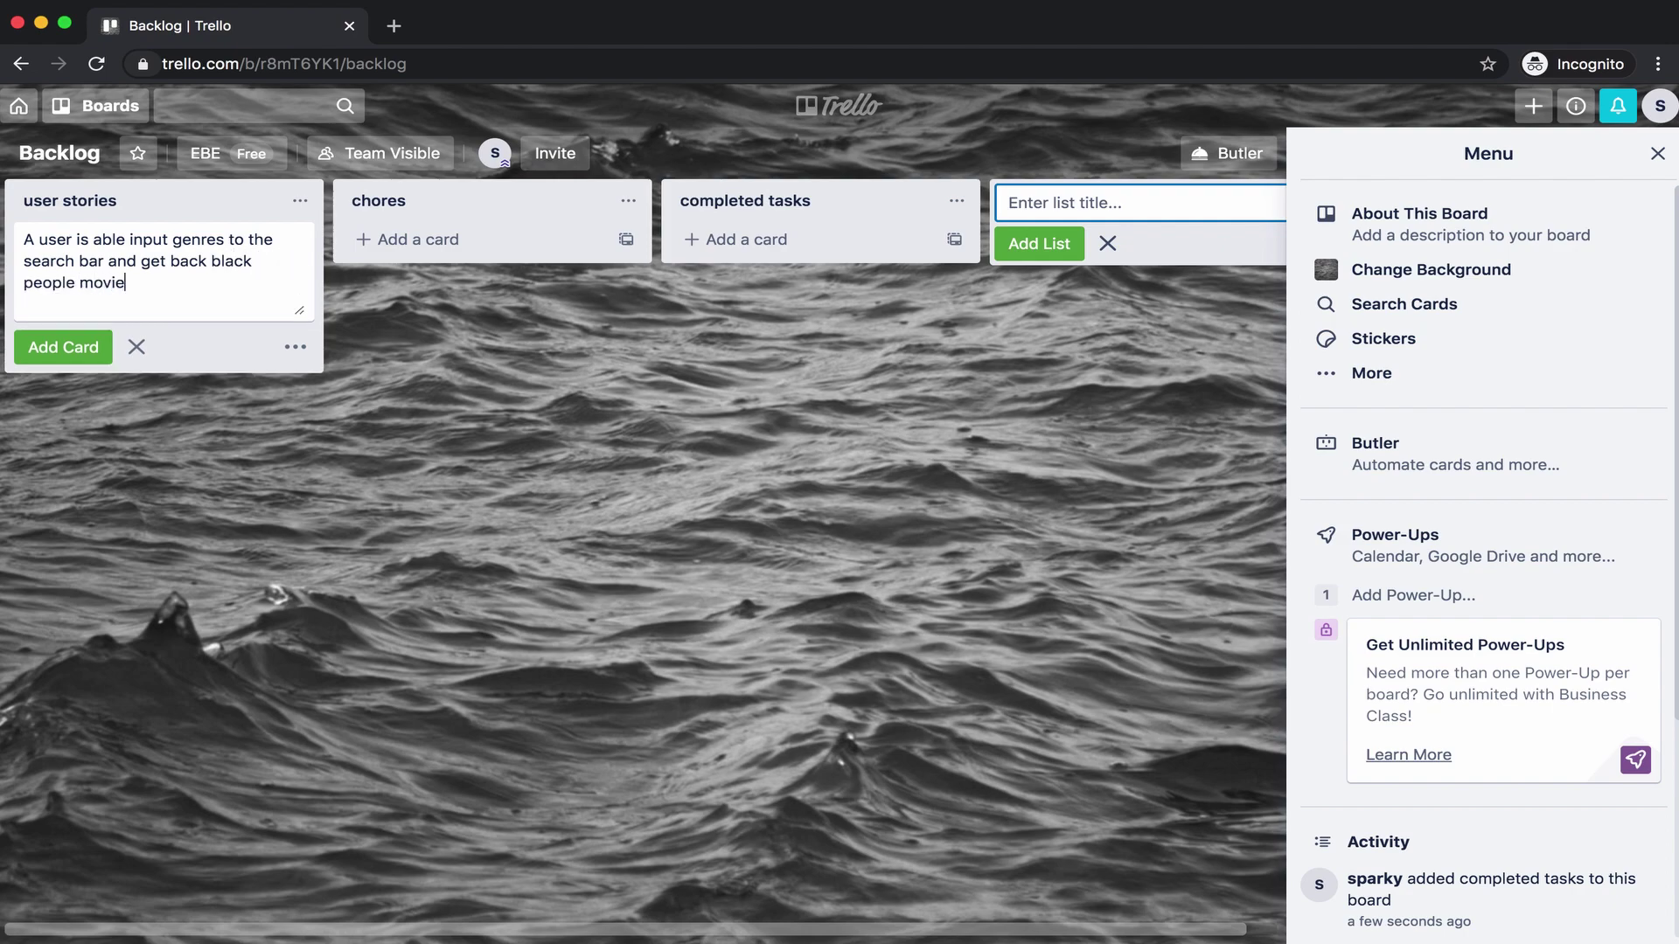
pyautogui.press('Return')
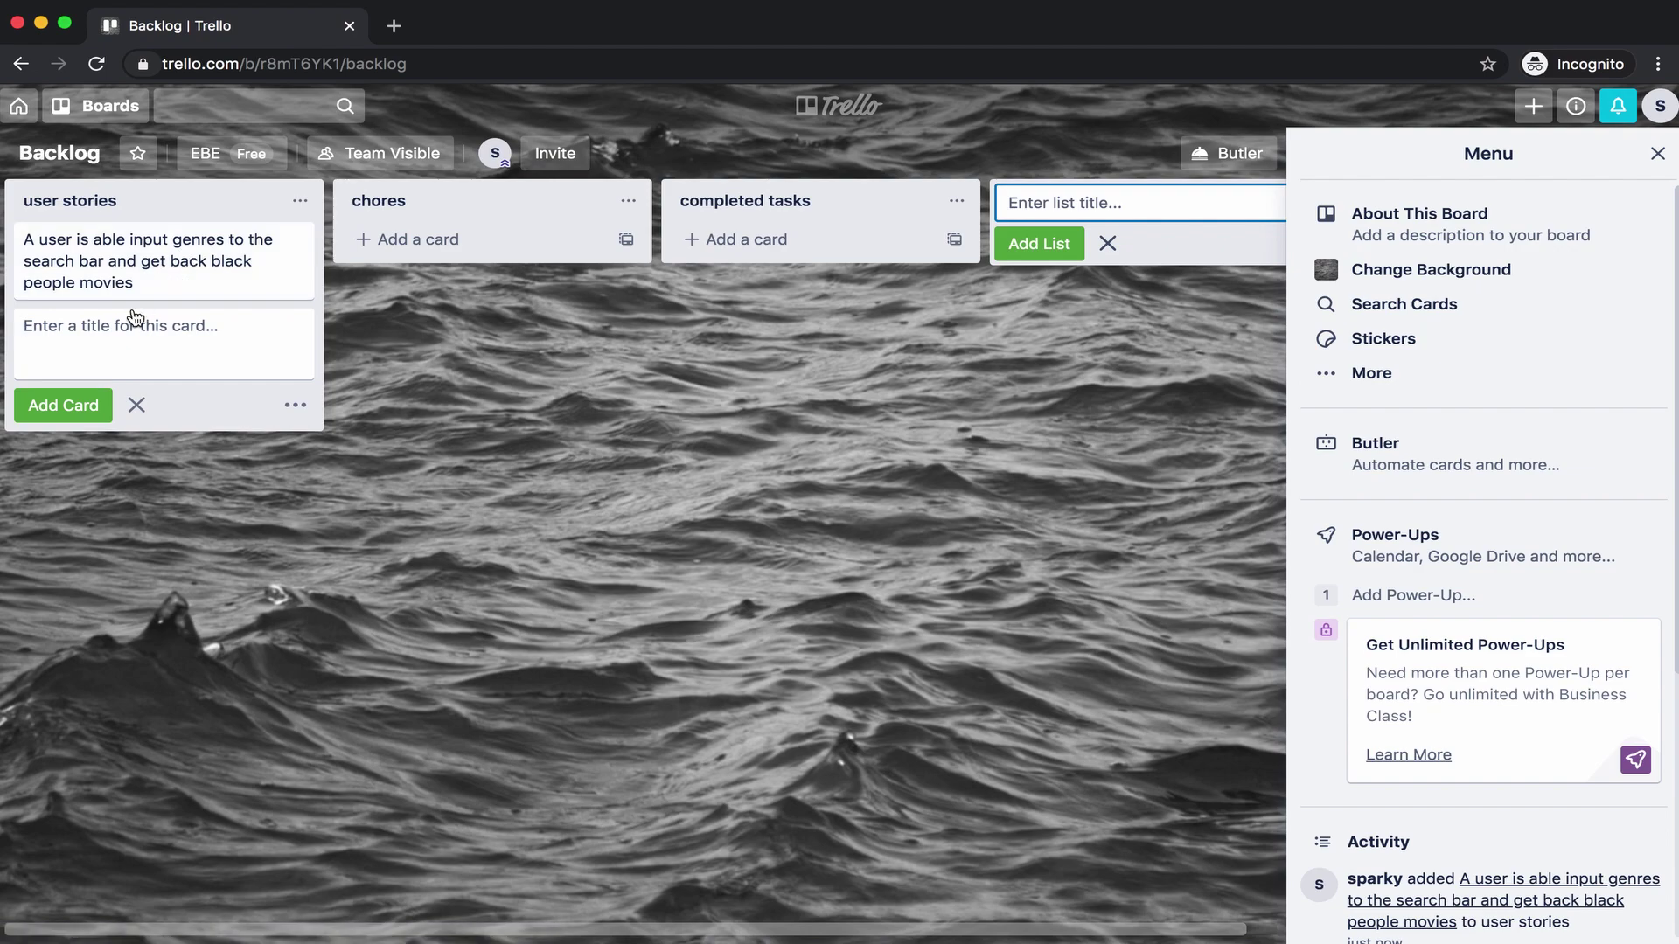
# Add a second user stories card titled "The user is going to be able to see a preview of the movie".
pyautogui.write('The')
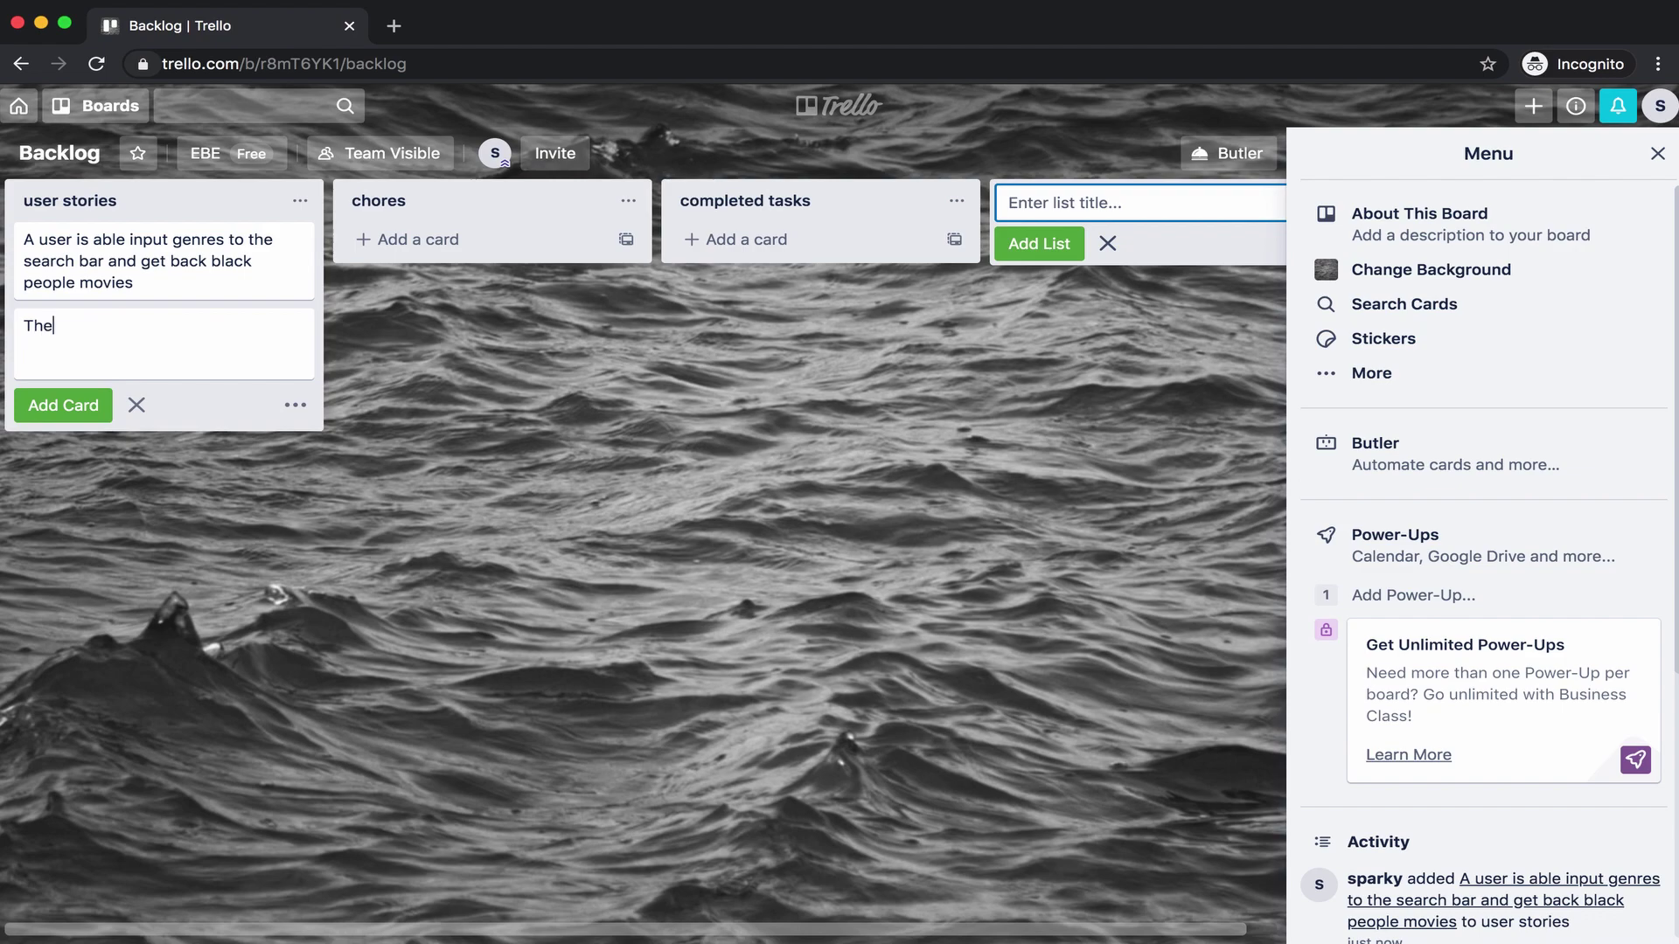
pyautogui.write(' user is going to be able to')
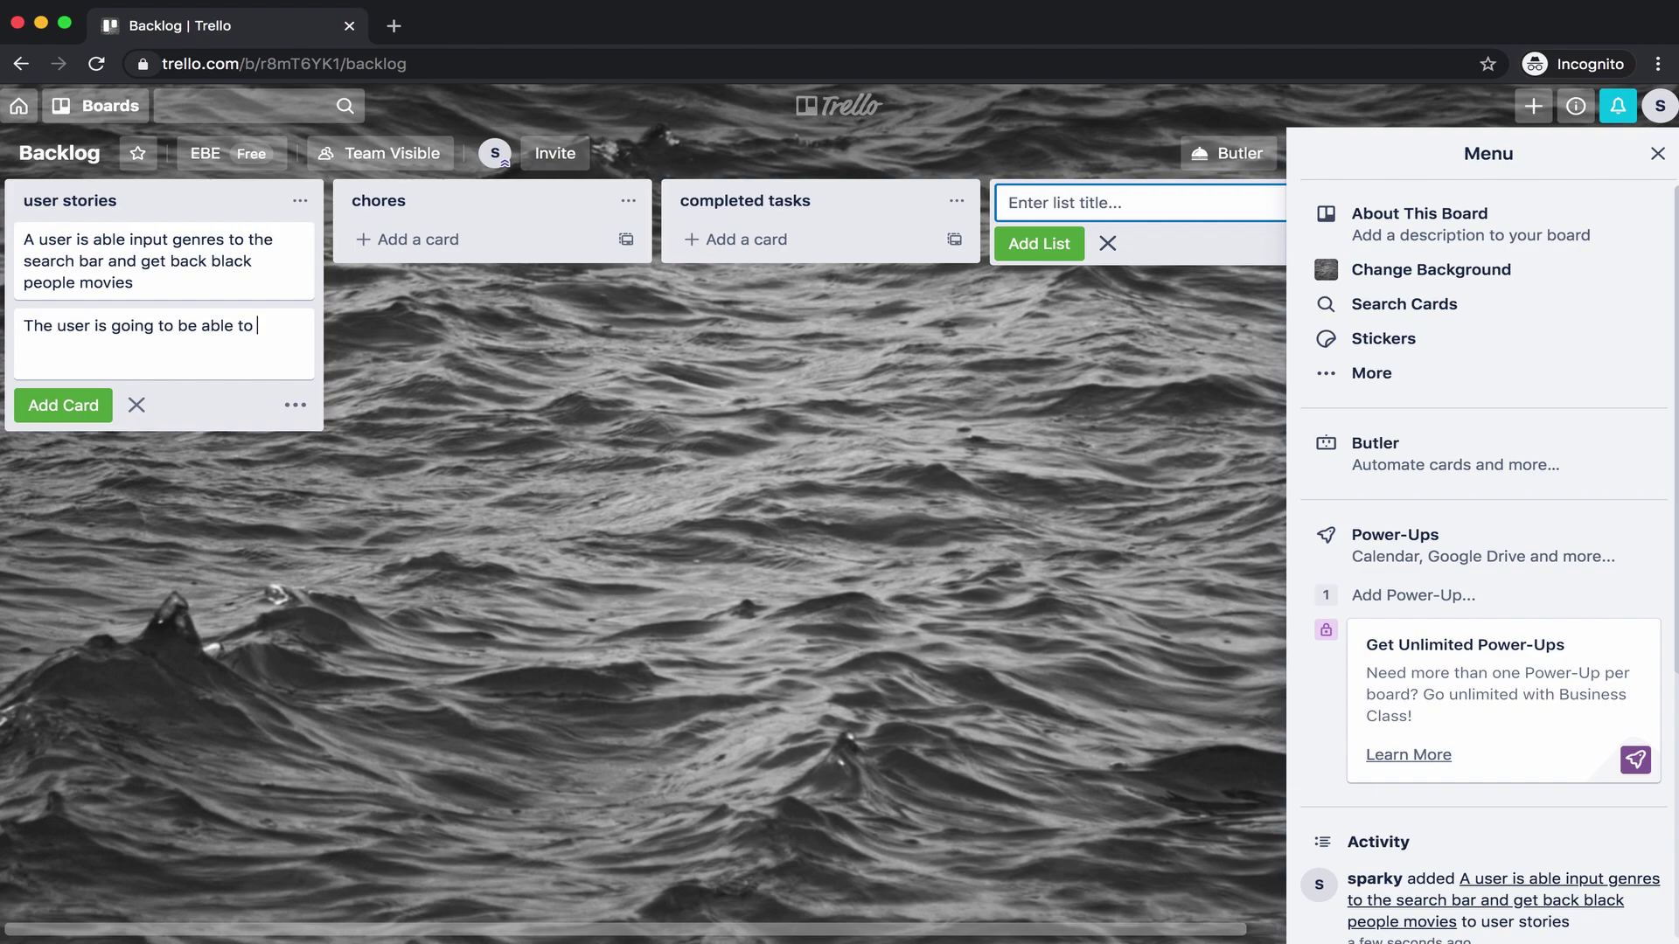
pyautogui.write('seea .')
pyautogui.press('BackSpace')
pyautogui.press('BackSpace')
pyautogui.press('BackSpace')
pyautogui.write('a preview')
pyautogui.press('BackSpace')
pyautogui.press('BackSpace')
pyautogui.write('ew of the')
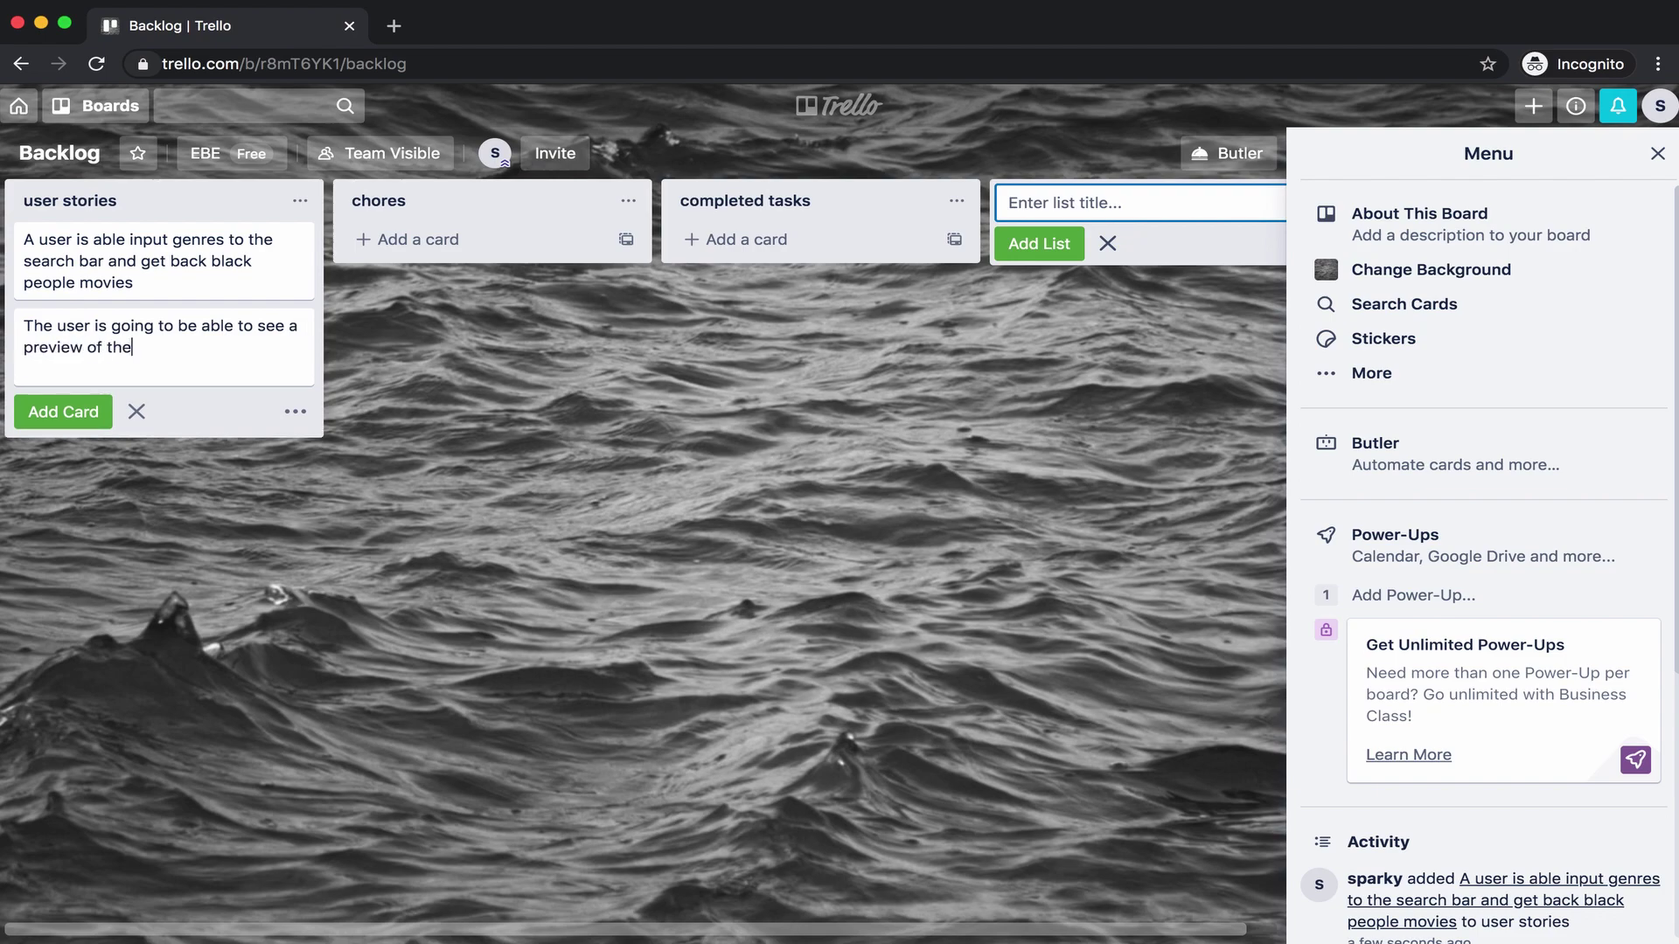
pyautogui.write(' movie')
pyautogui.press('Return')
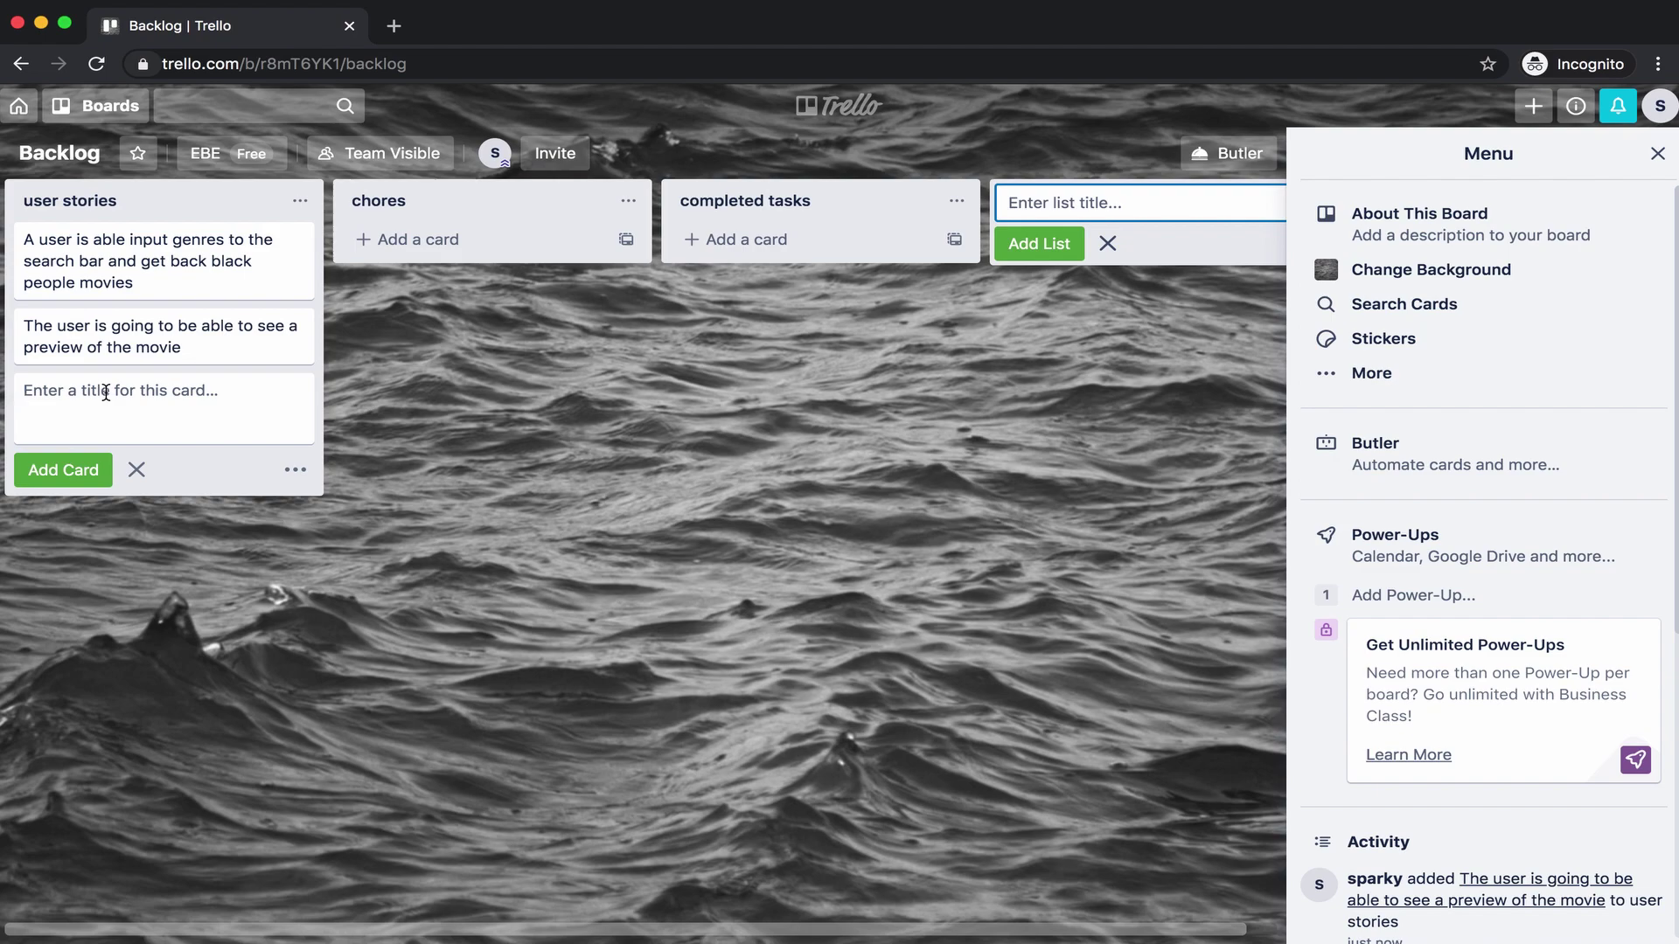
# Add a card titled "Create a github repo" to the chores list.
pyautogui.click(470, 240)
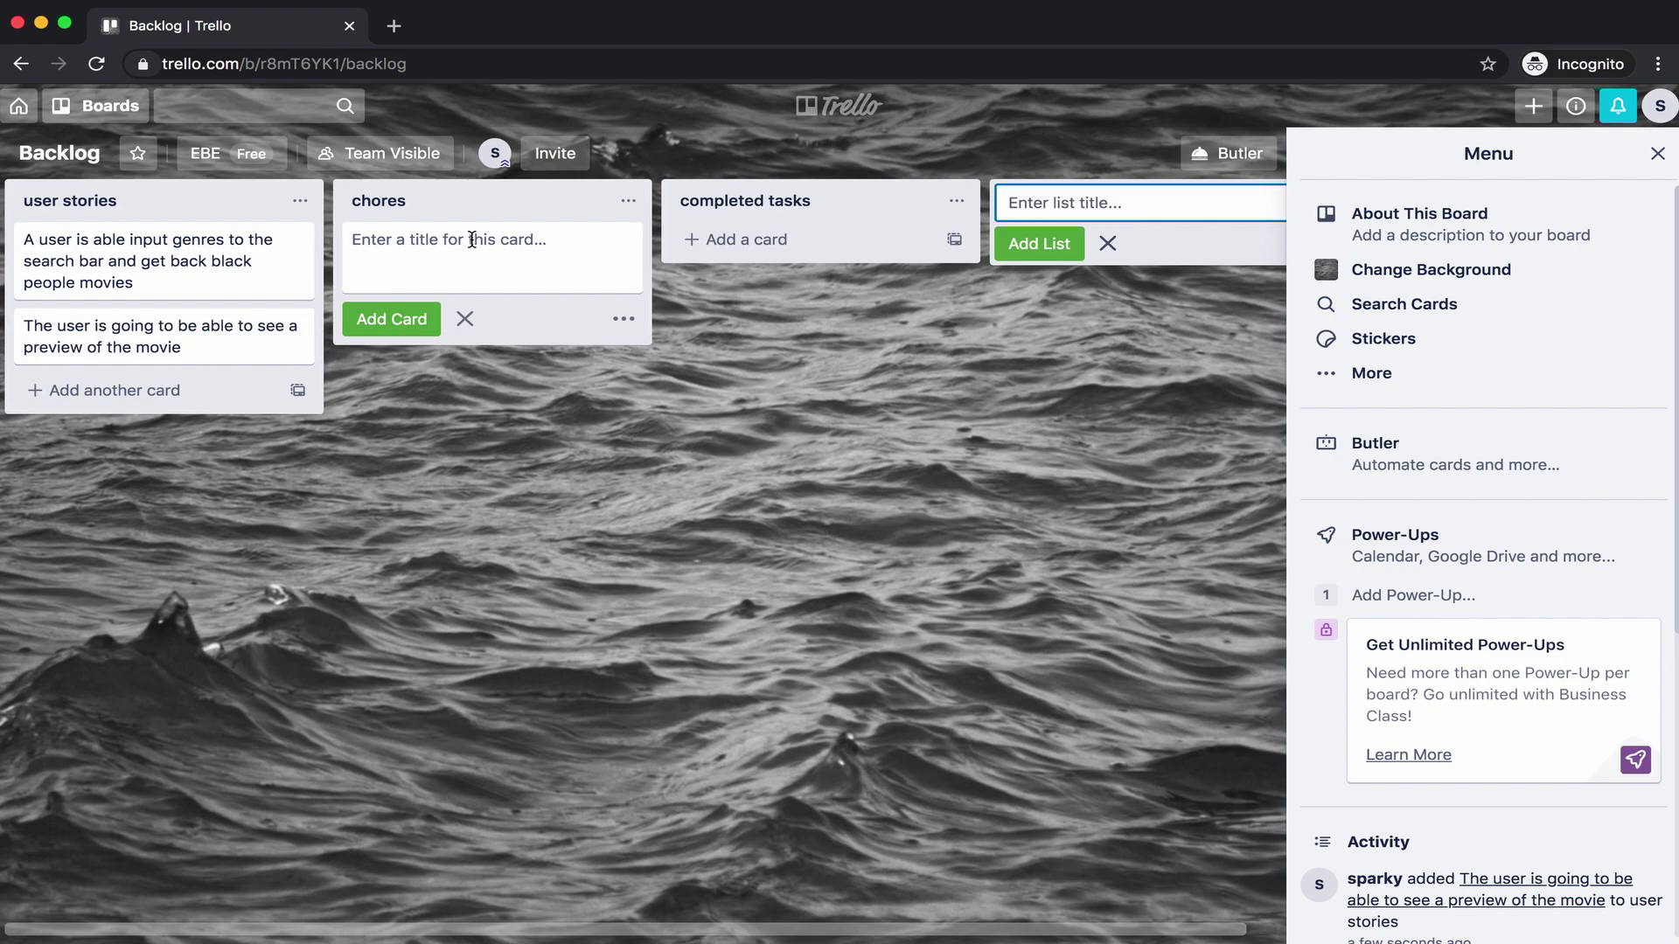
pyautogui.write('Create a github repop')
pyautogui.press('BackSpace')
pyautogui.press('Return')
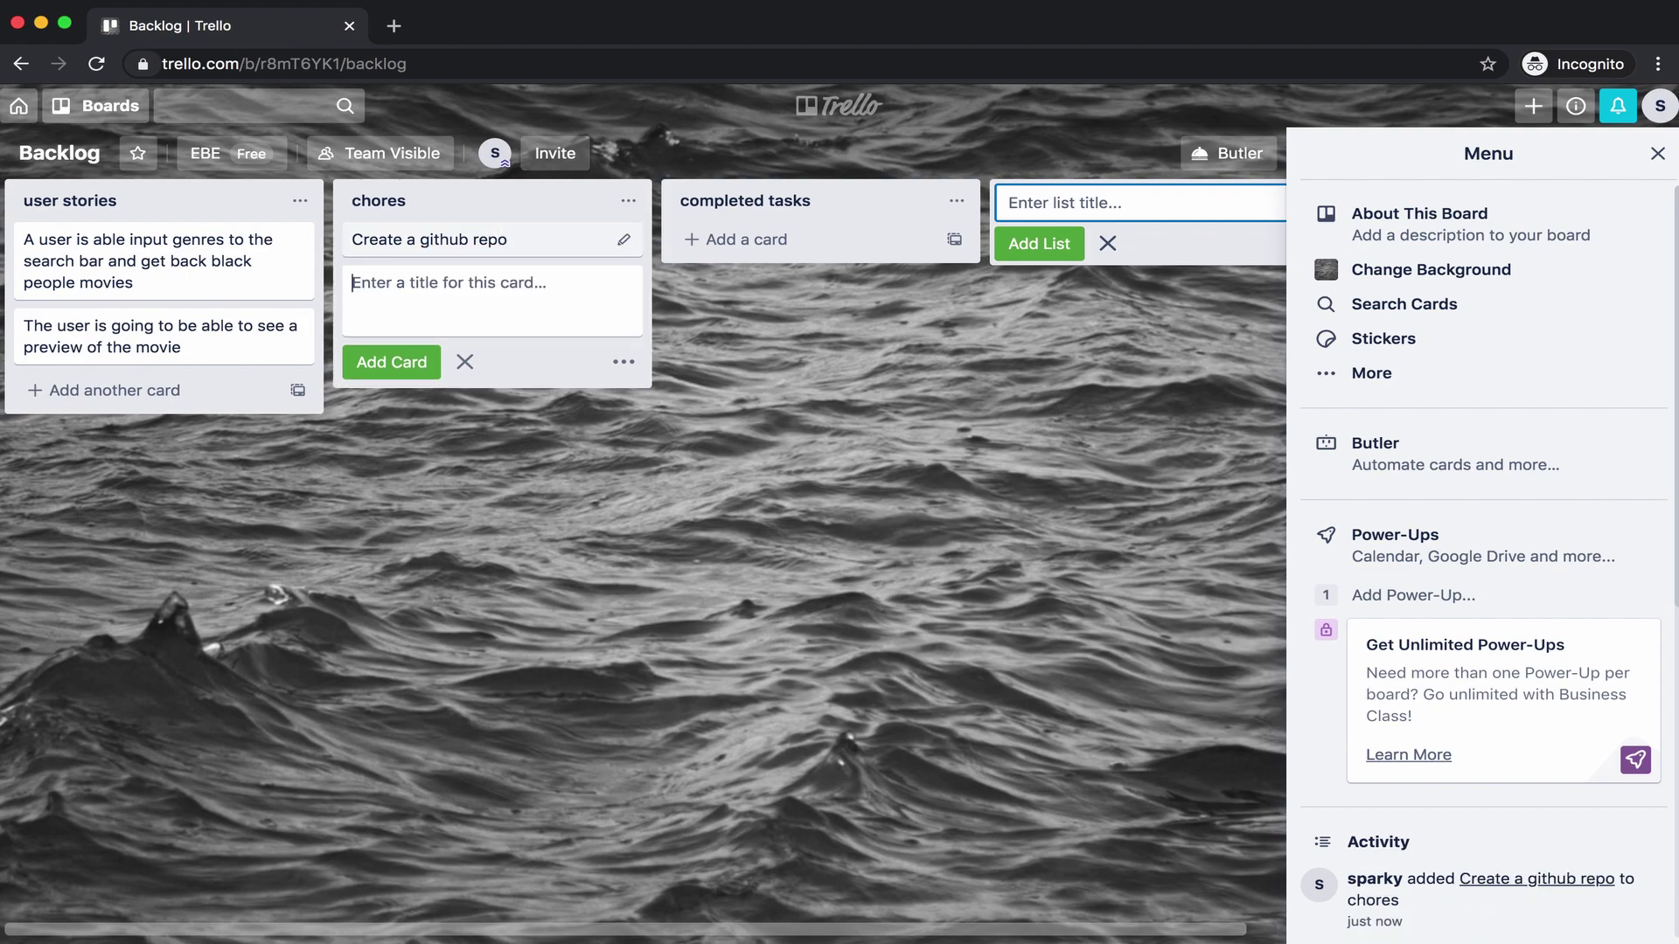
# Add a card titled "create a react application" to the chores list.
pyautogui.write('create a')
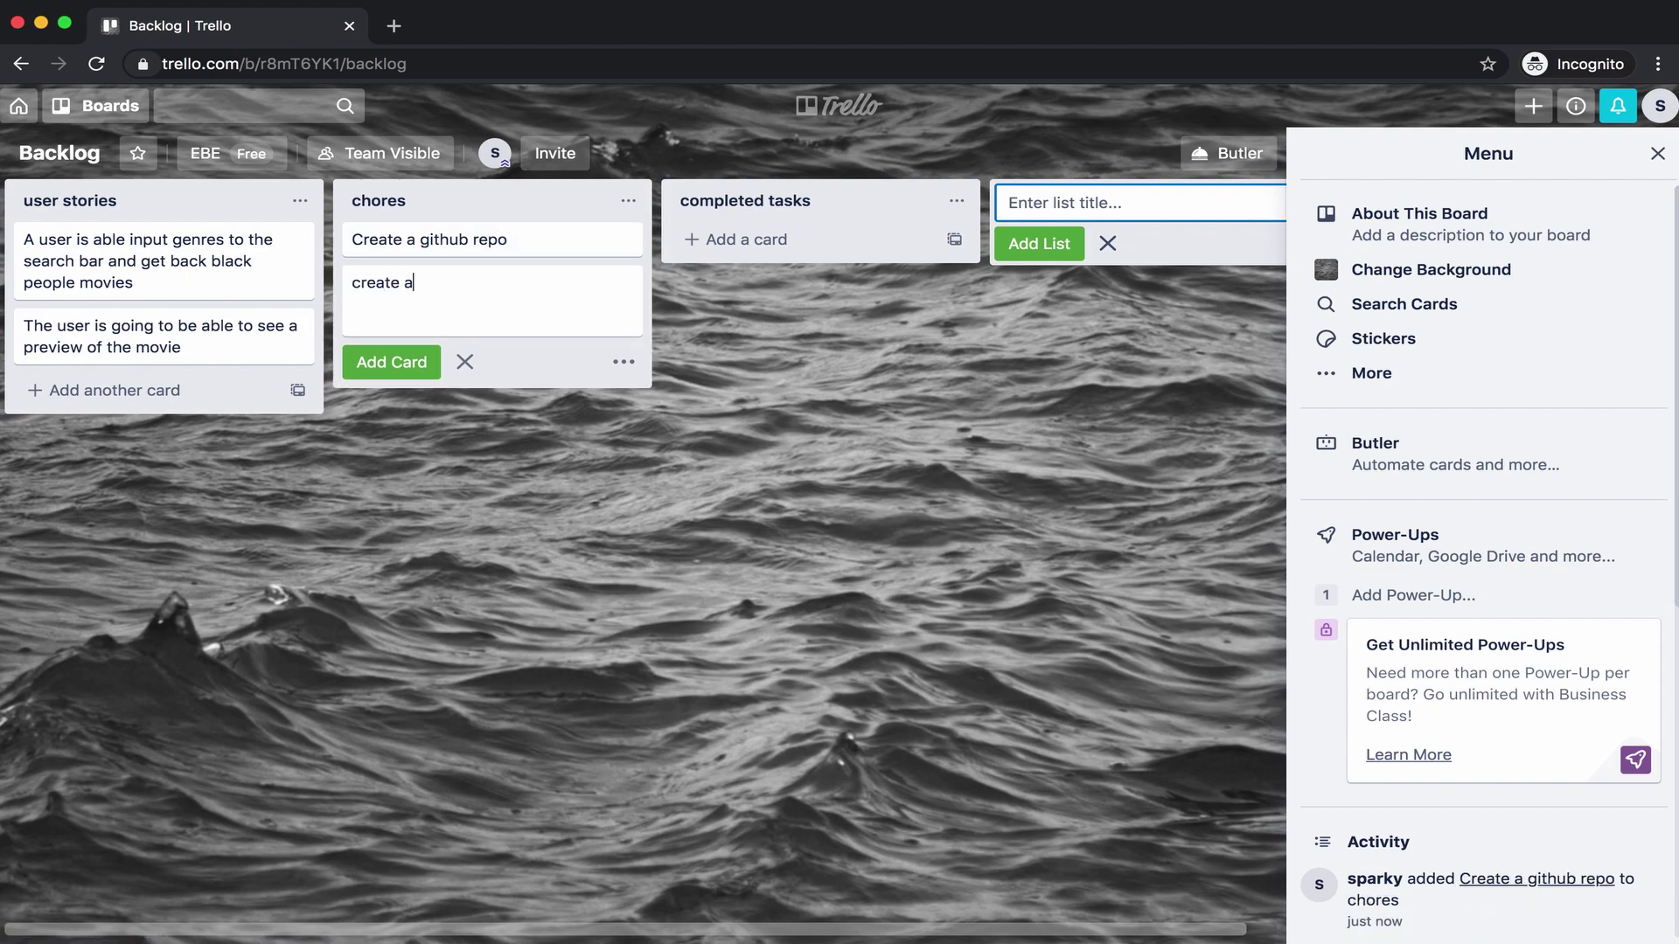
pyautogui.write(' react applica')
pyautogui.press('BackSpace')
pyautogui.press('BackSpace')
pyautogui.press('BackSpace')
pyautogui.write('ication')
pyautogui.press('Return')
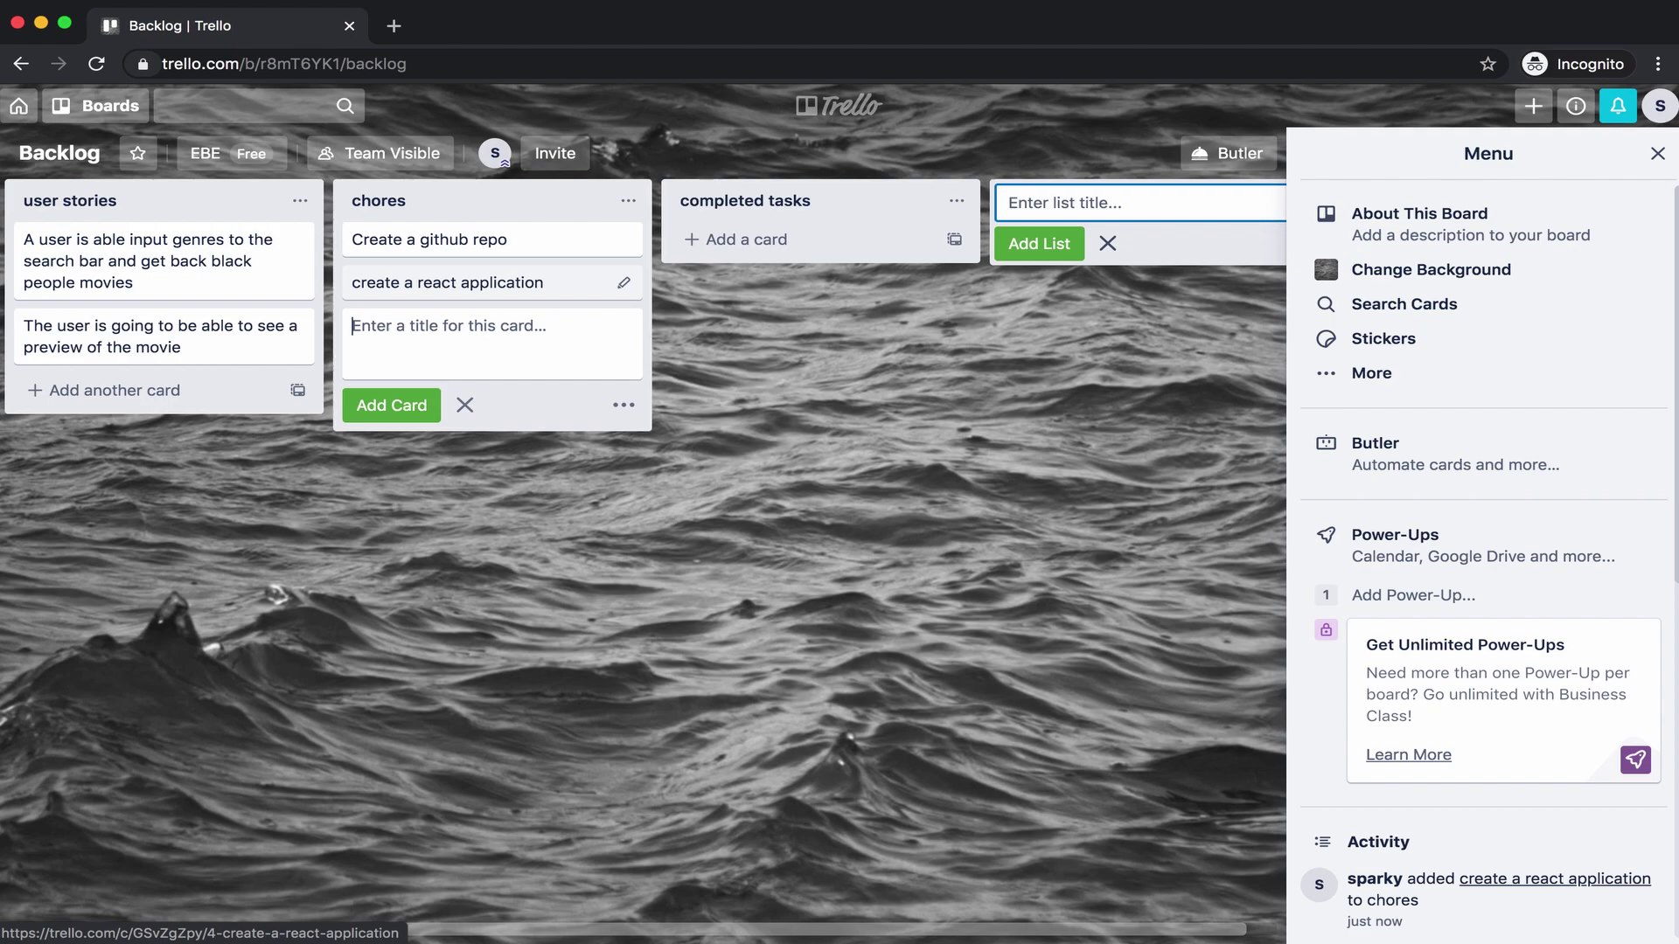
# Add the chores cards "create a custom api for the client" and "host the application of heroku".
pyautogui.write('create a custom api for the cloi')
pyautogui.press('BackSpace')
pyautogui.press('BackSpace')
pyautogui.write('ient')
pyautogui.press('Return')
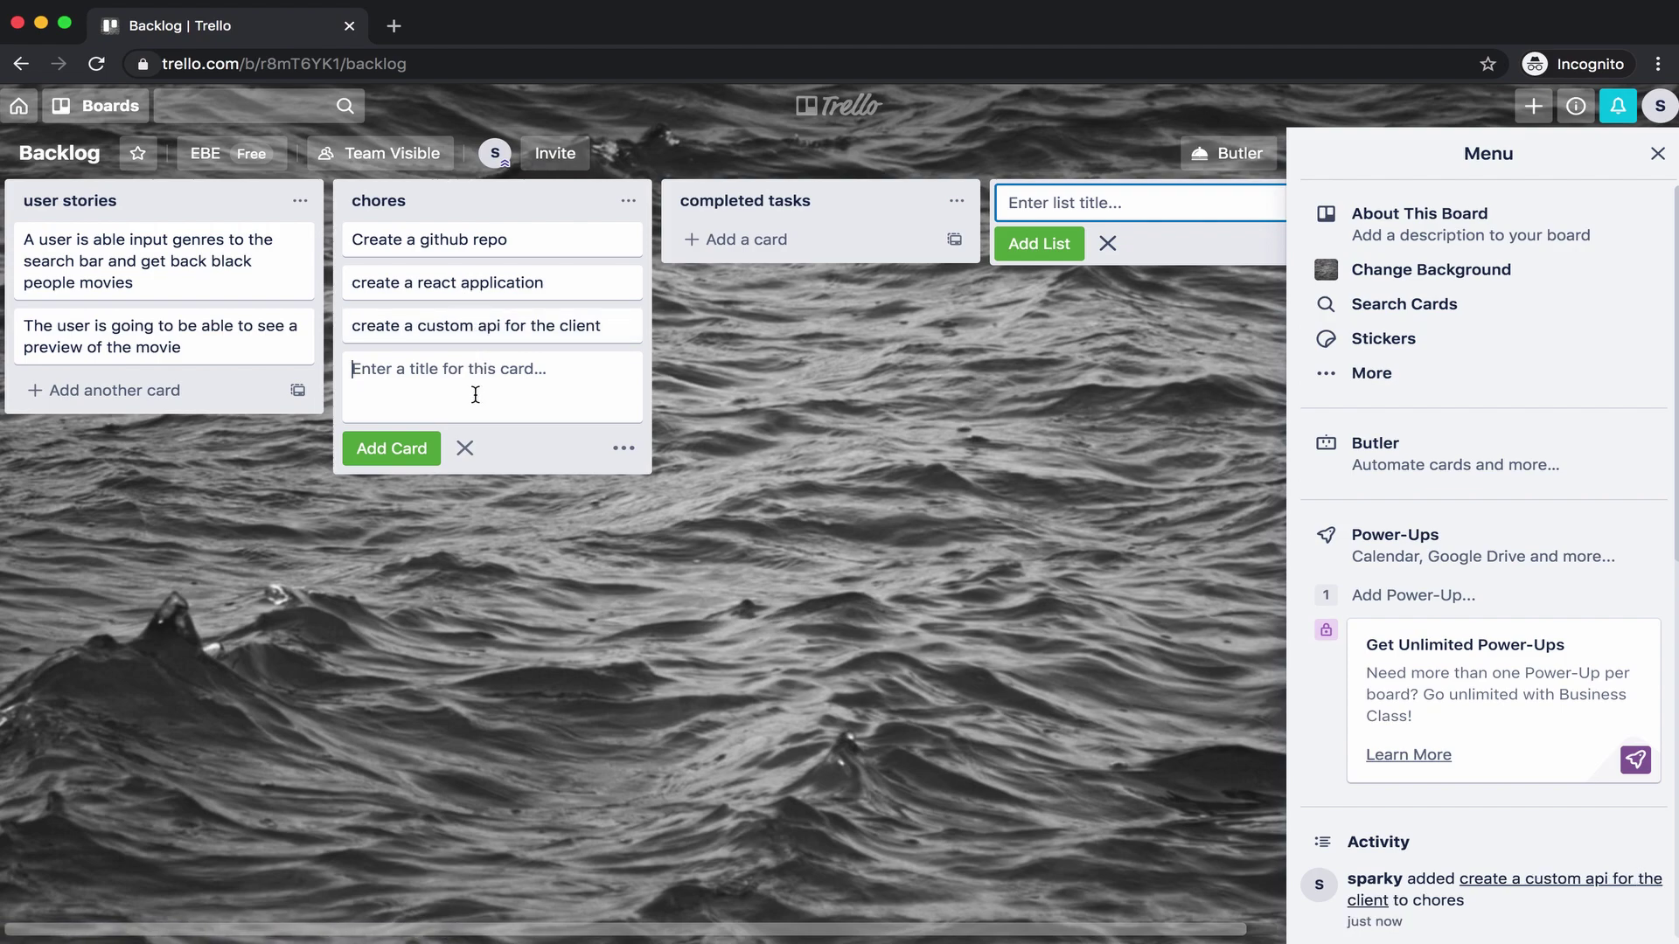
pyautogui.write('host the application of heroku')
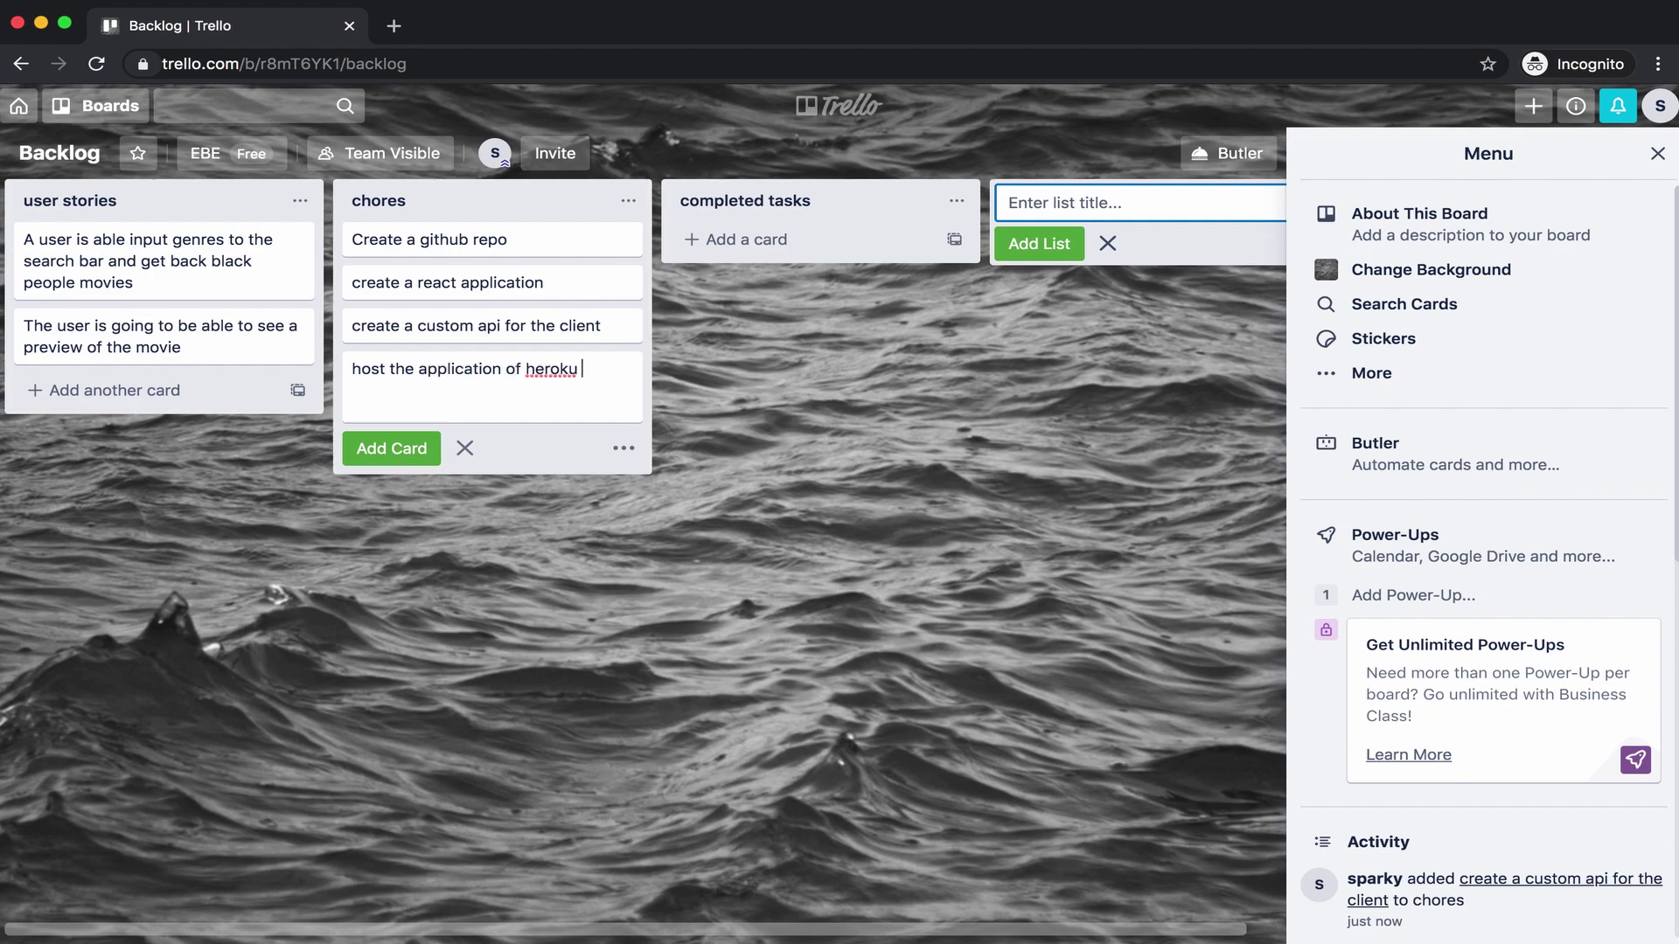
pyautogui.press('Return')
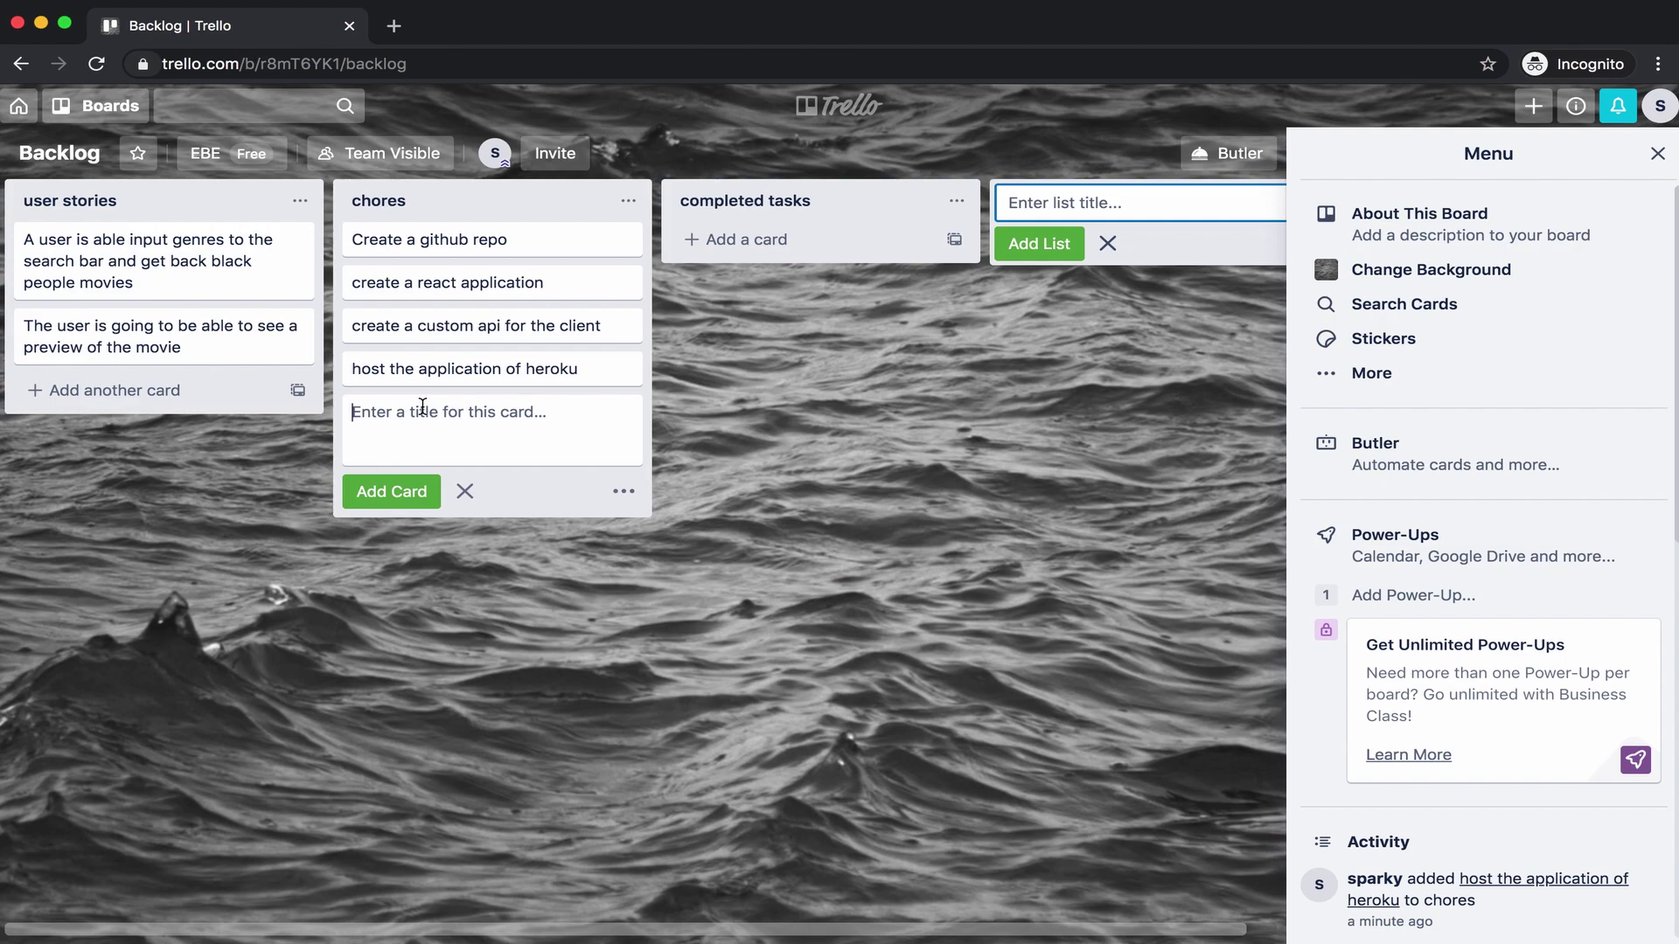
# Add the chores cards "create api routes on the node application side" and "integrate the input search nav".
pyautogui.write('cr')
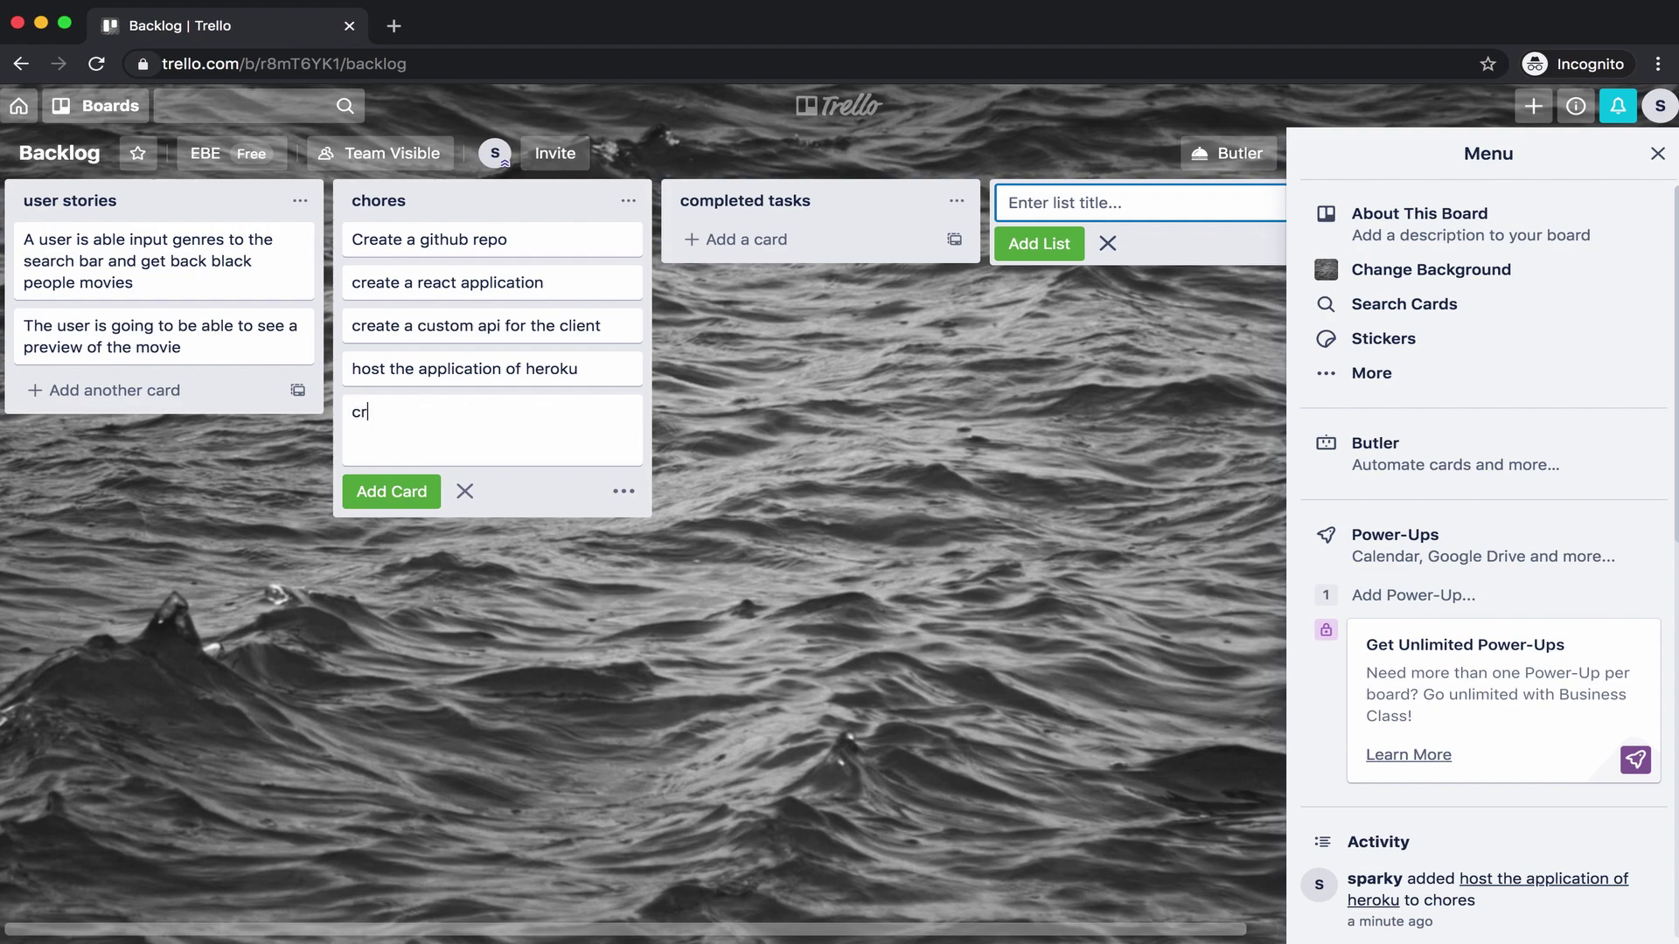
pyautogui.write('eate api routes on the nod')
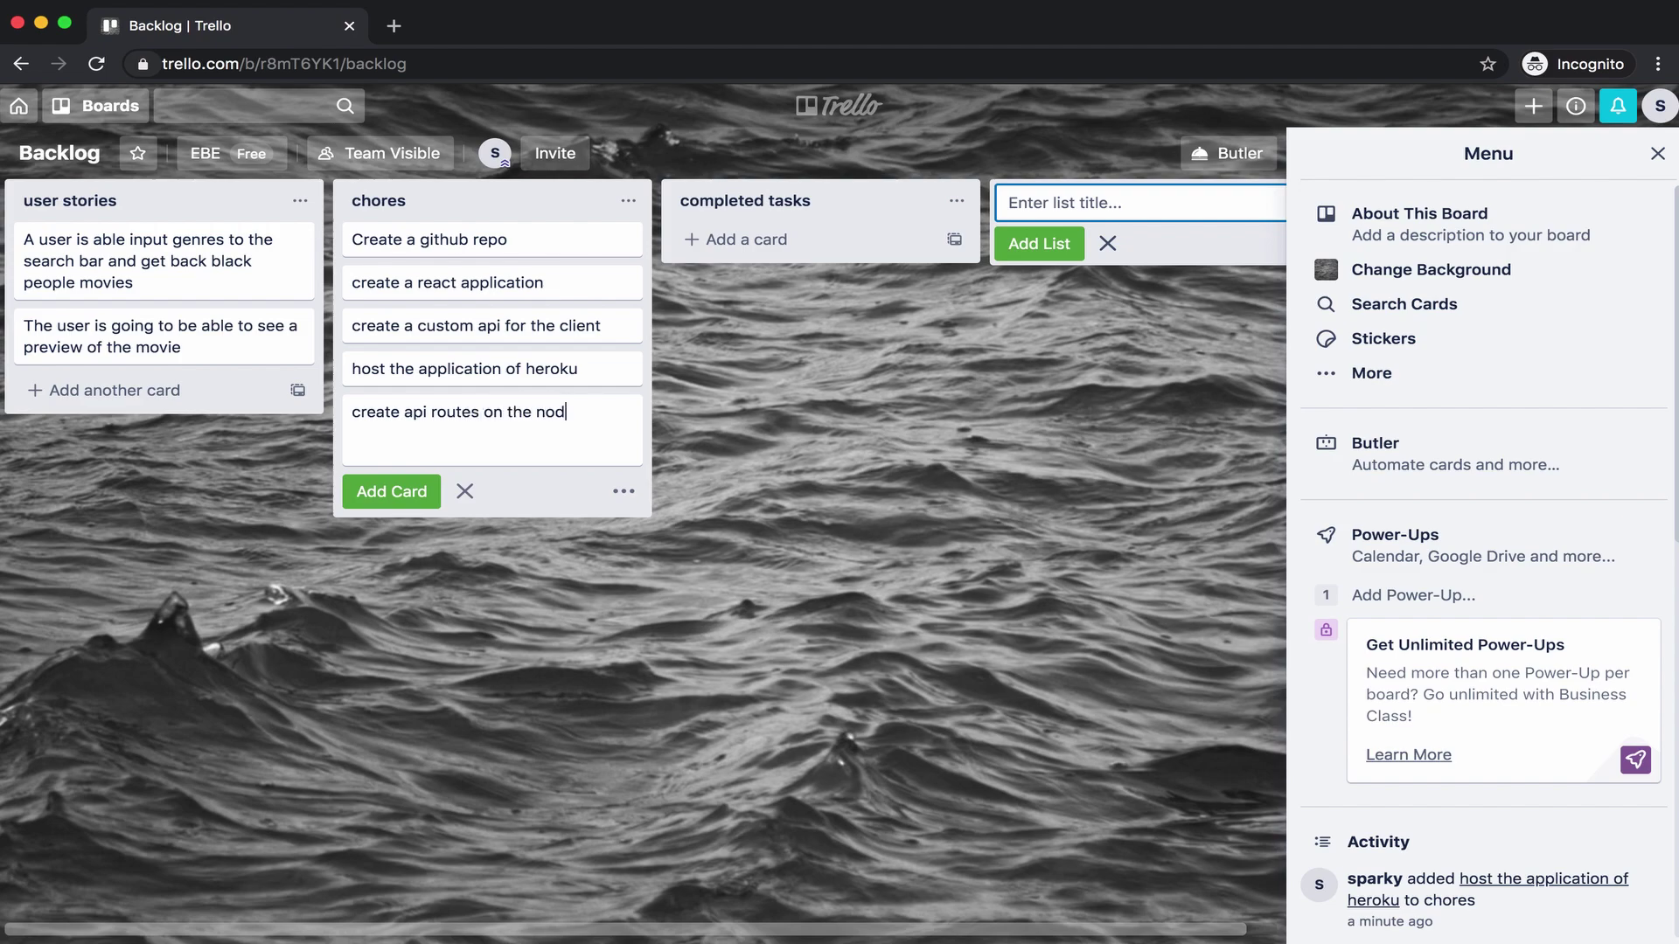
pyautogui.write('e application side')
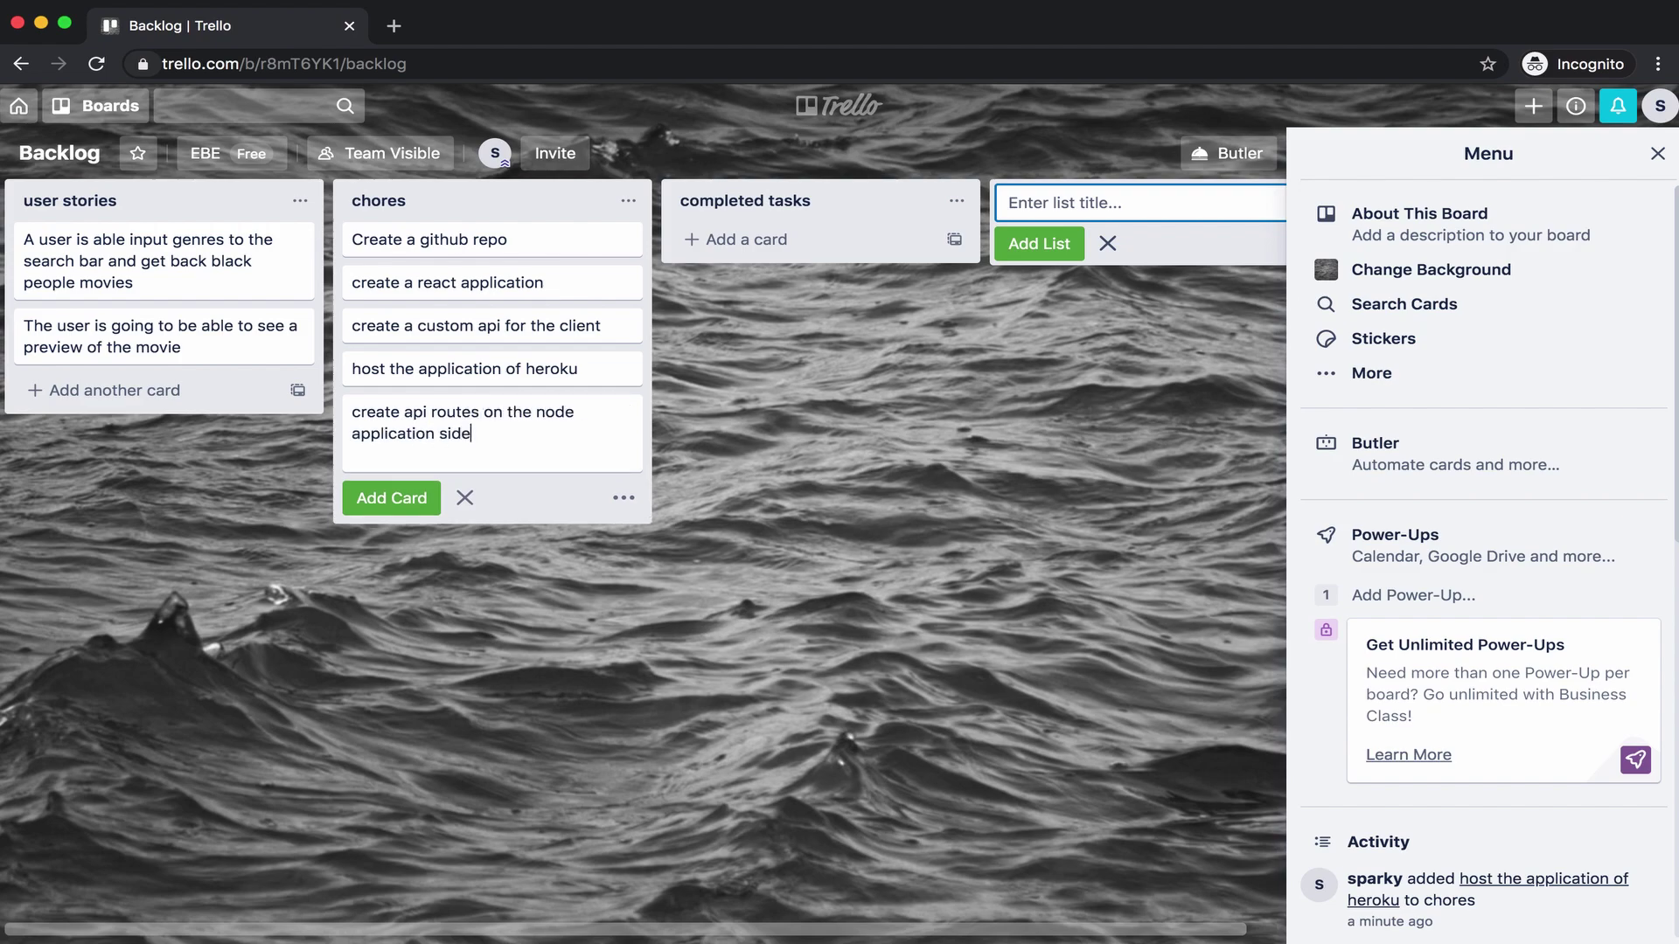
pyautogui.press('Return')
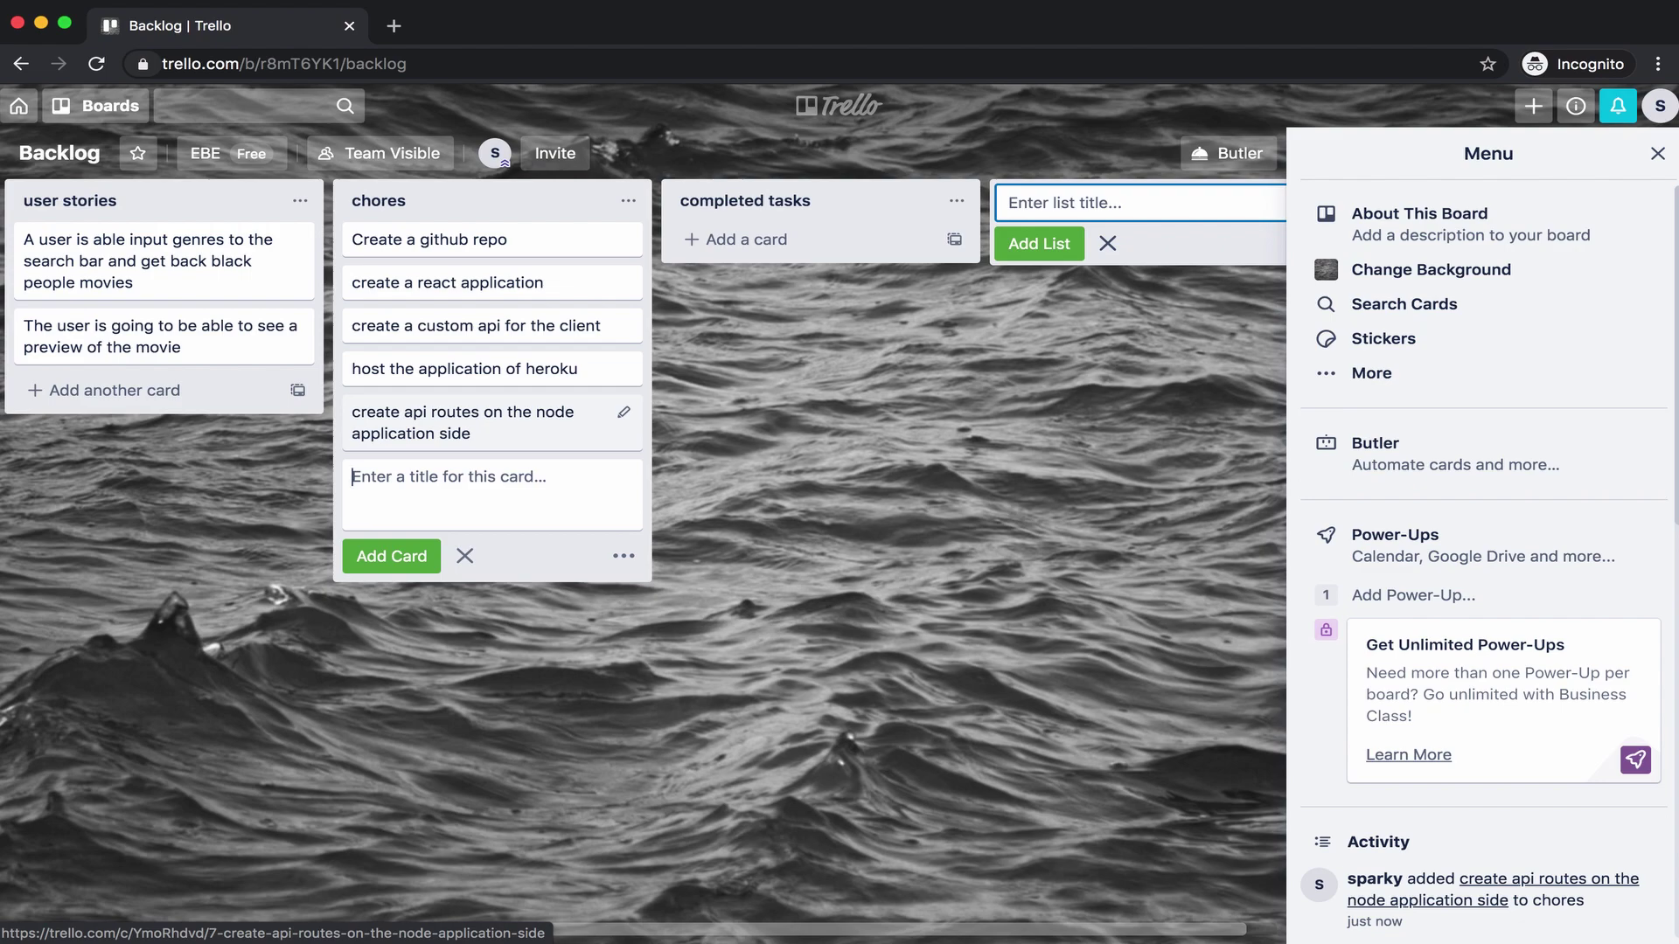
pyautogui.write('integrate the input search nav')
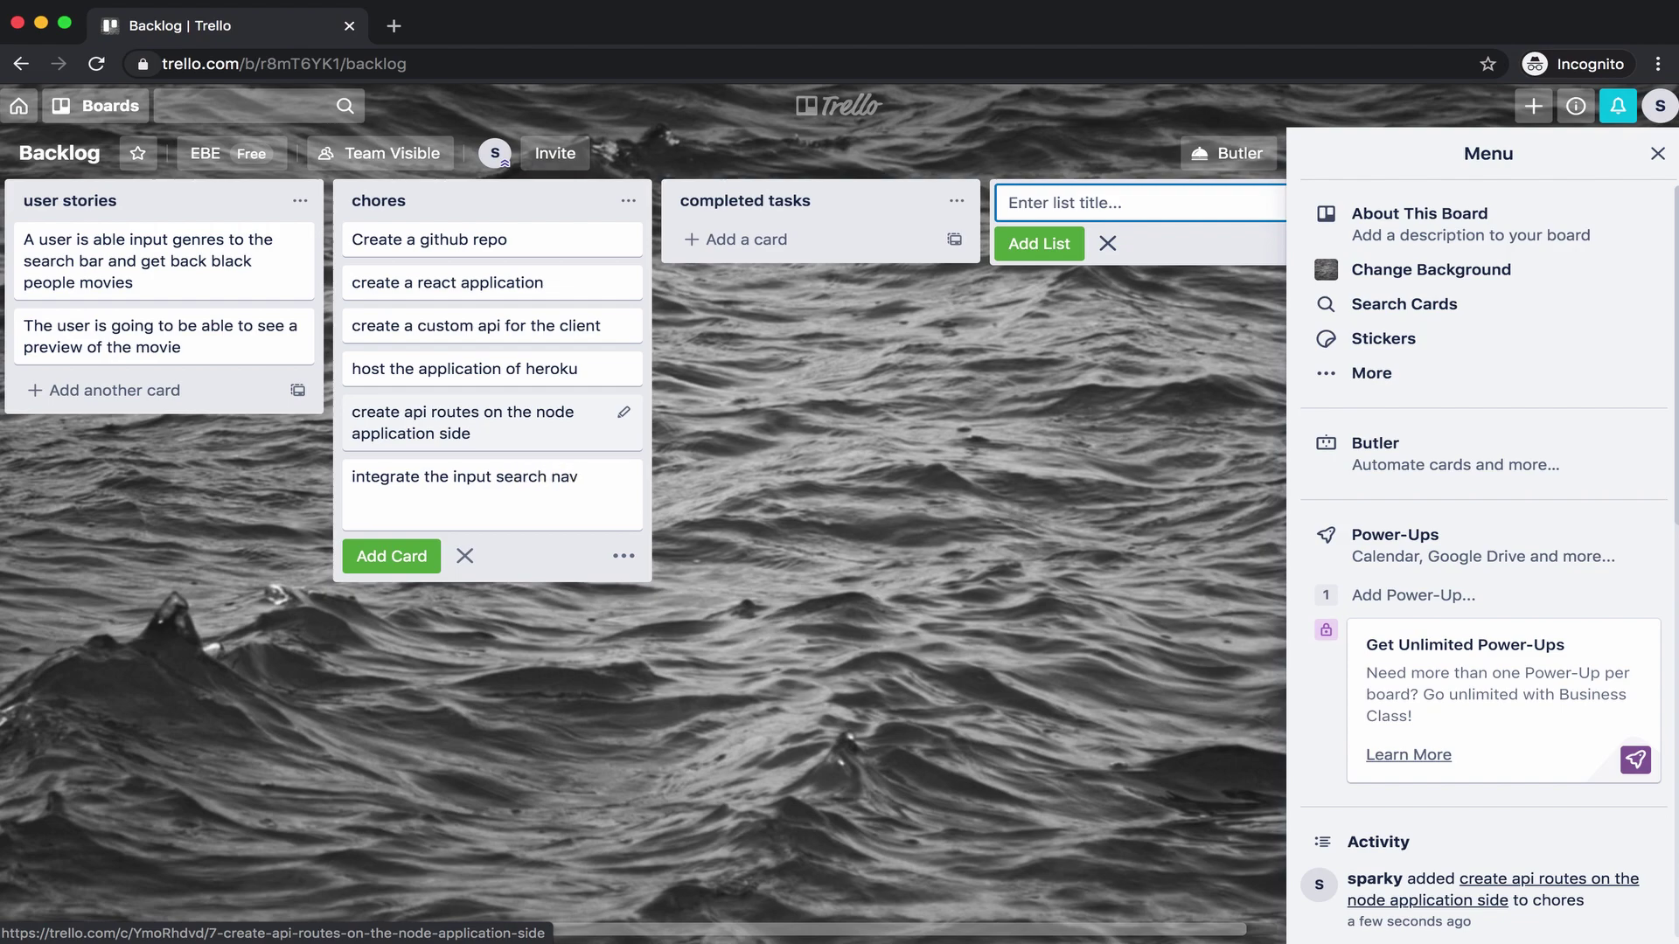
pyautogui.press('Return')
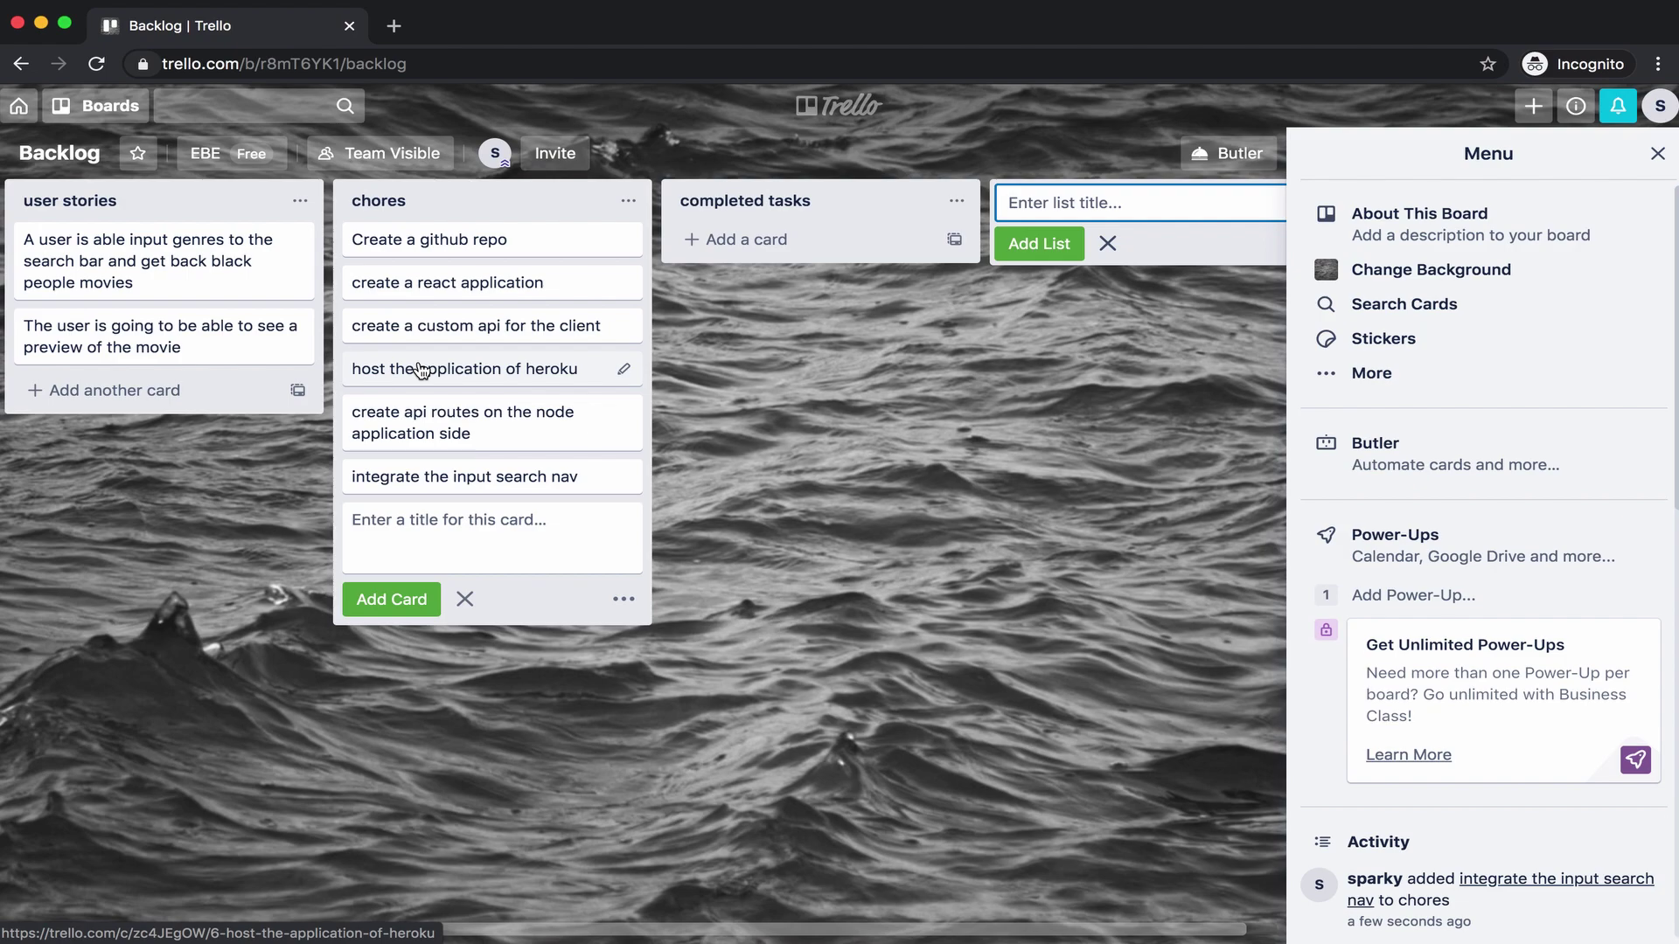
pyautogui.write('inte')
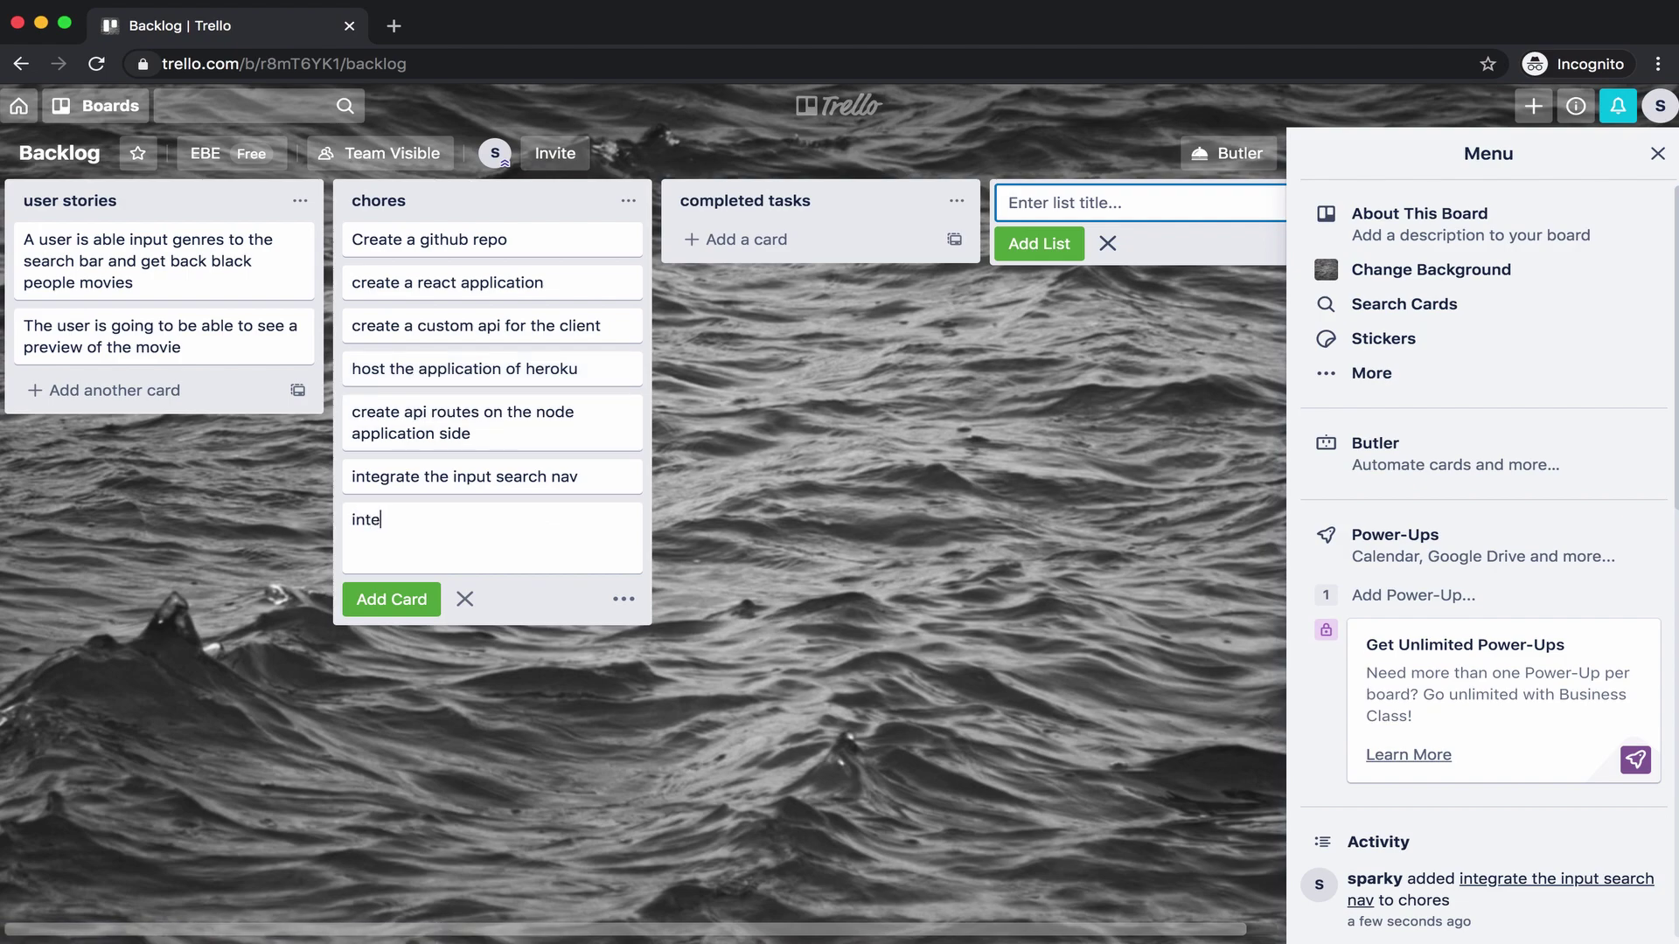
pyautogui.write('grate the api to the node')
pyautogui.press('BackSpace')
pyautogui.press('BackSpace')
pyautogui.press('BackSpace')
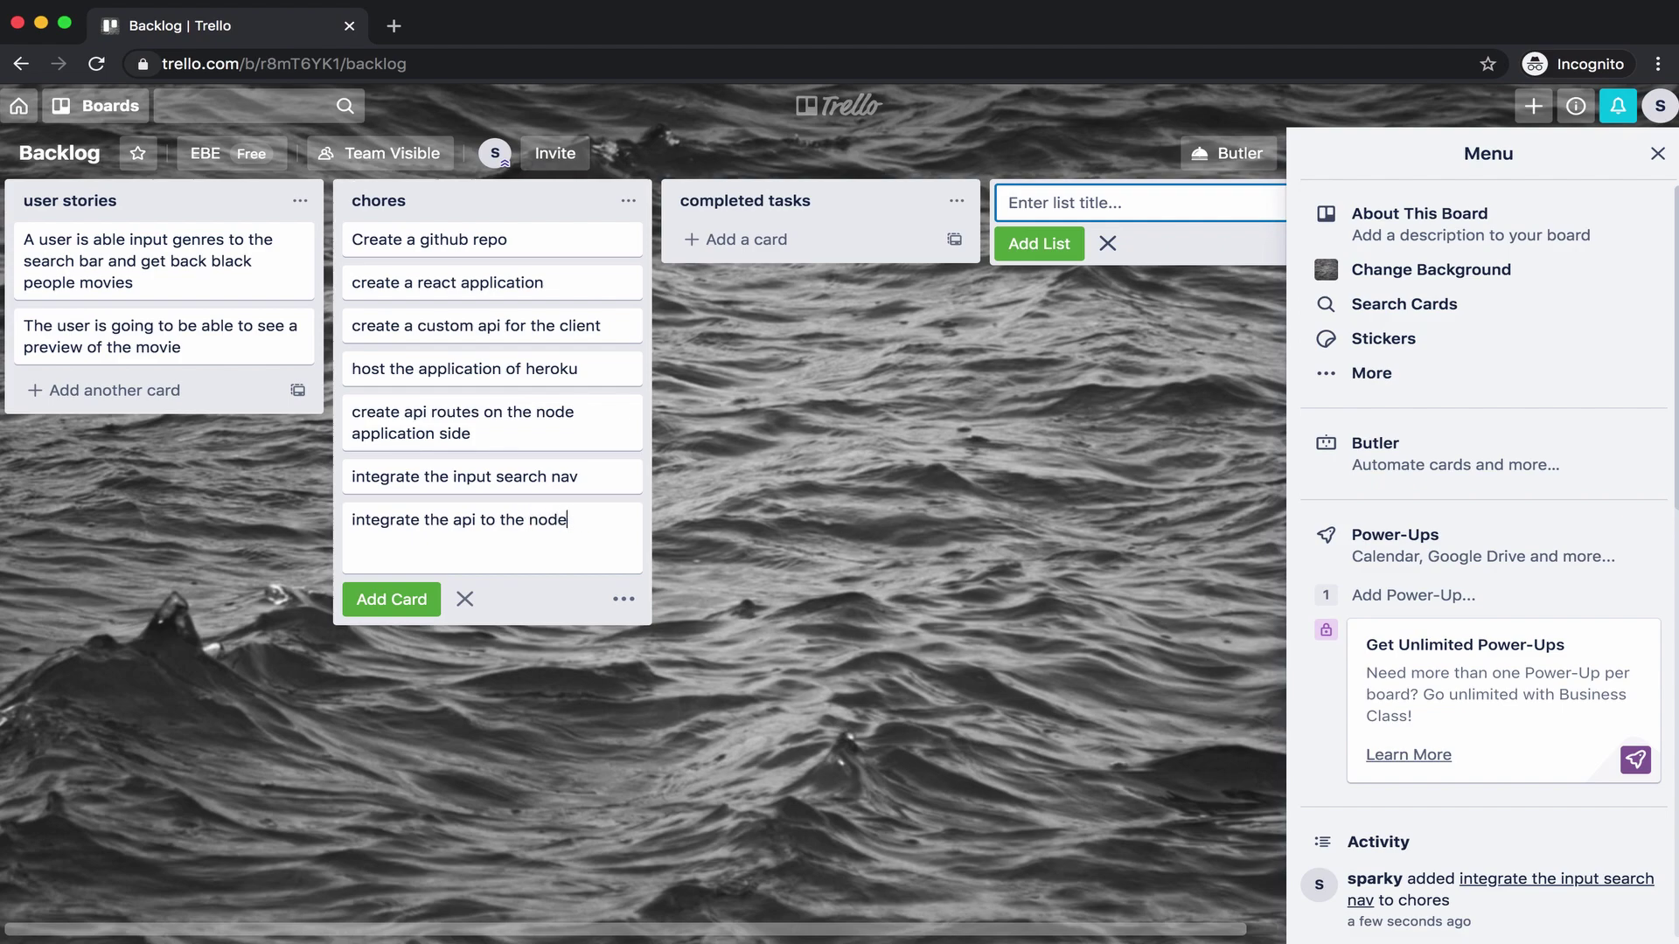
pyautogui.press('BackSpace')
pyautogui.write('backend')
pyautogui.press('super+a')
pyautogui.press('BackSpace')
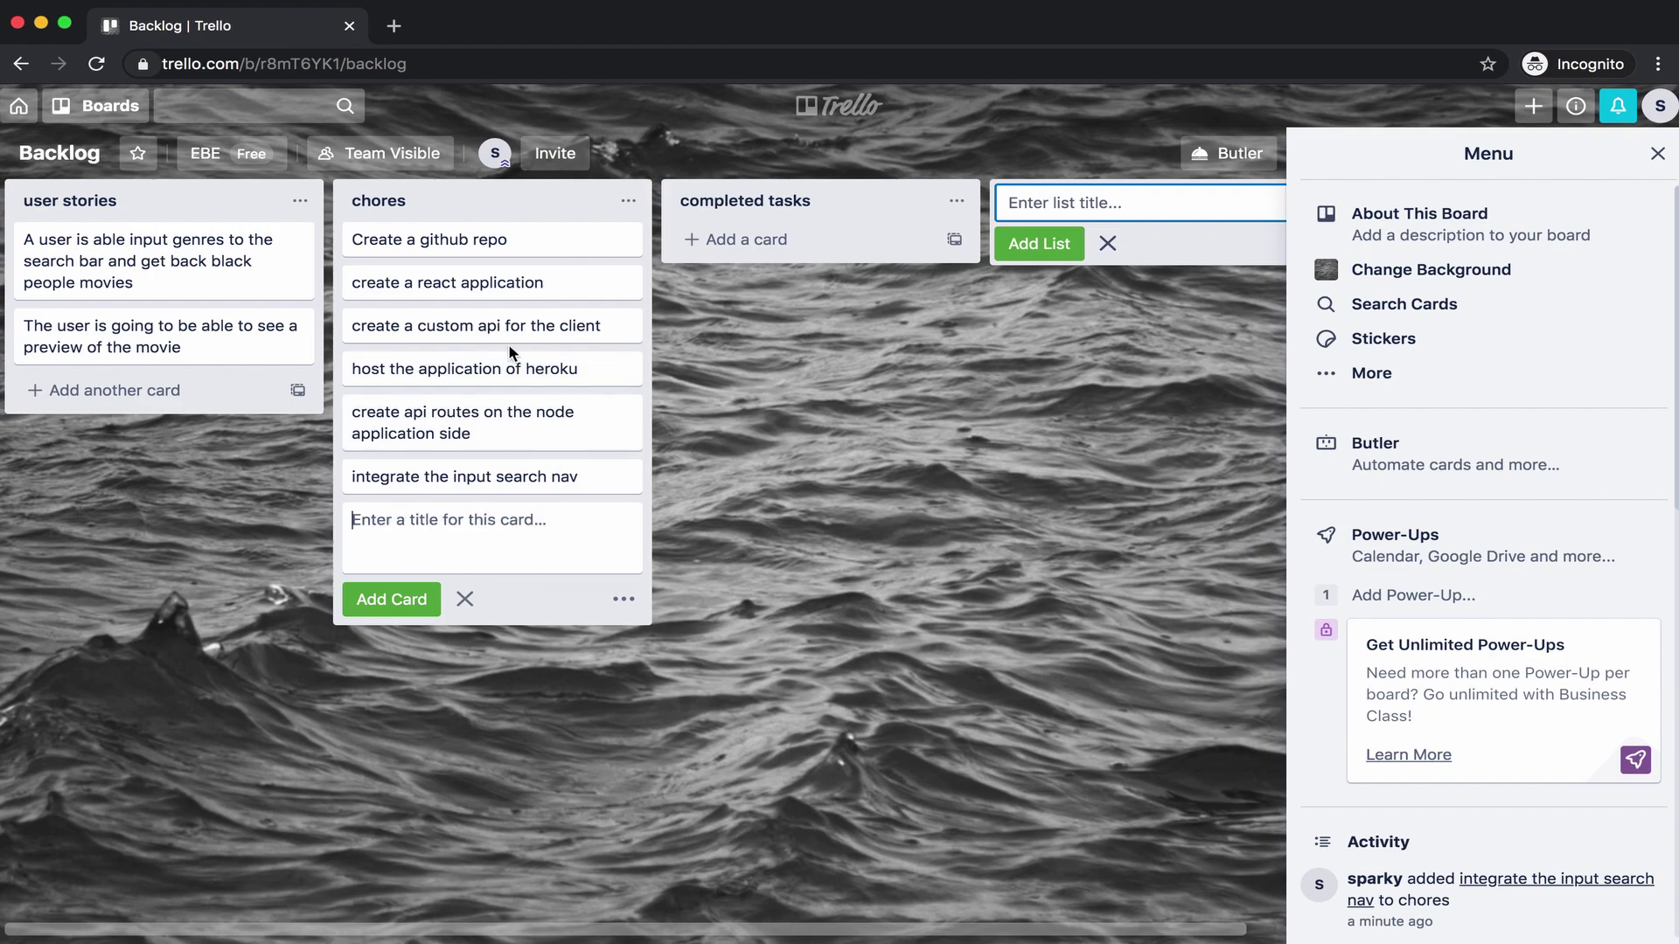